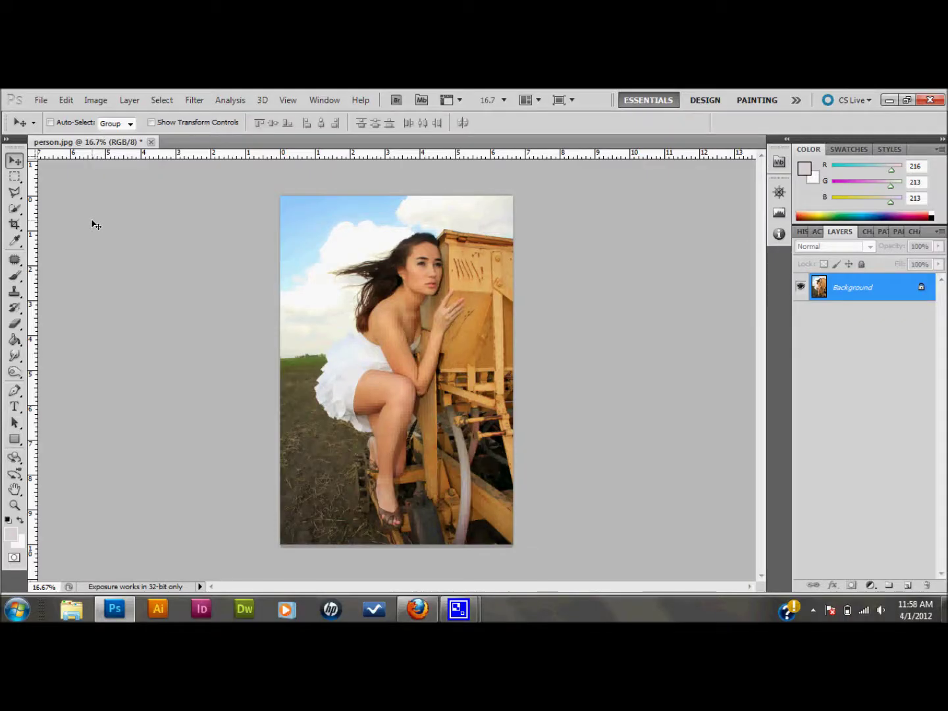
Convert the locked Background into an editable layer named Layer 0, with Normal mode and 100% opacity
scroll(95, 225, up, 1)
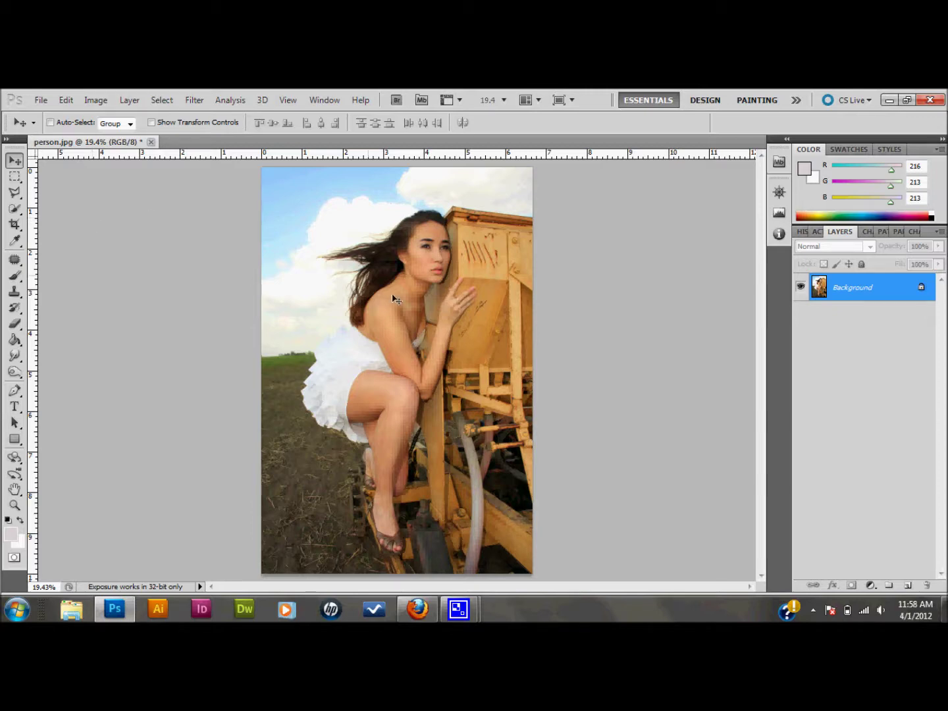
double_click(880, 289)
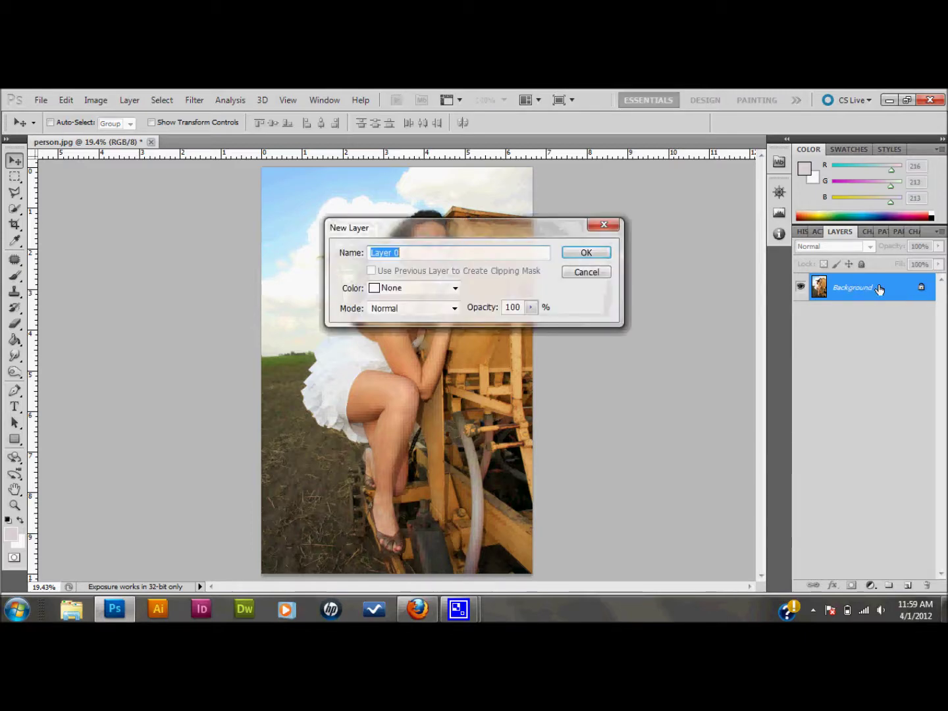
click(599, 254)
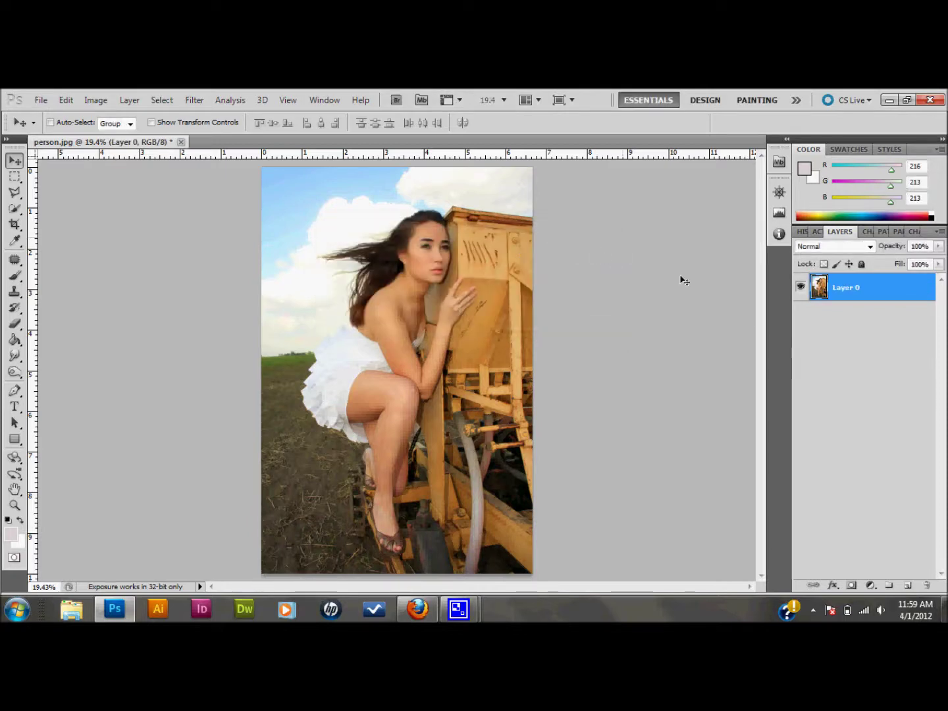
Add a Curves adjustment layer and place midtone, highlight and shadow points on its RGB curve
click(871, 587)
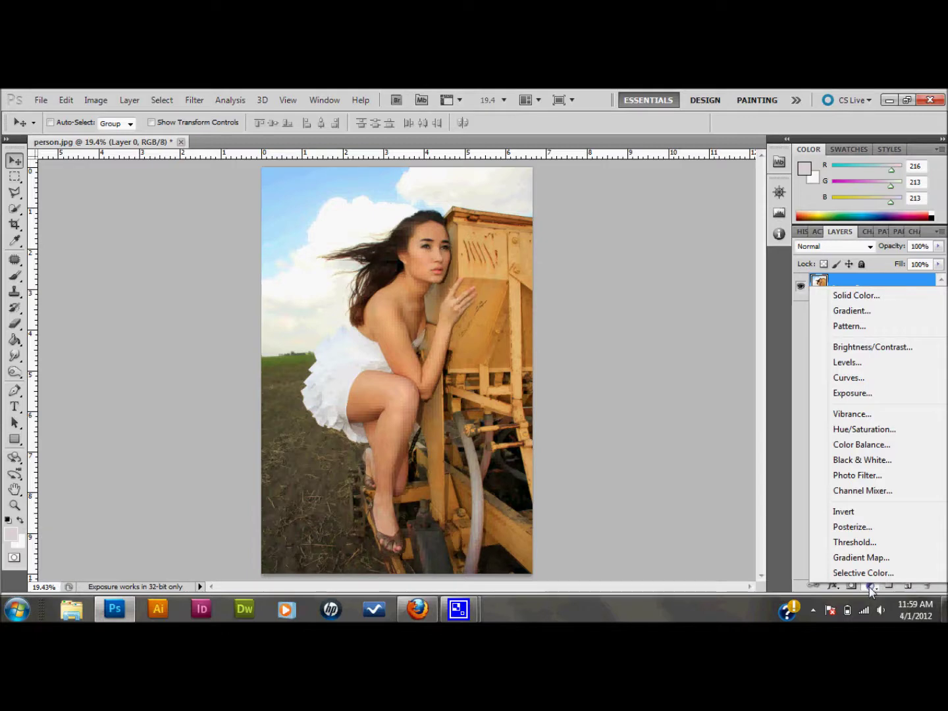
click(851, 378)
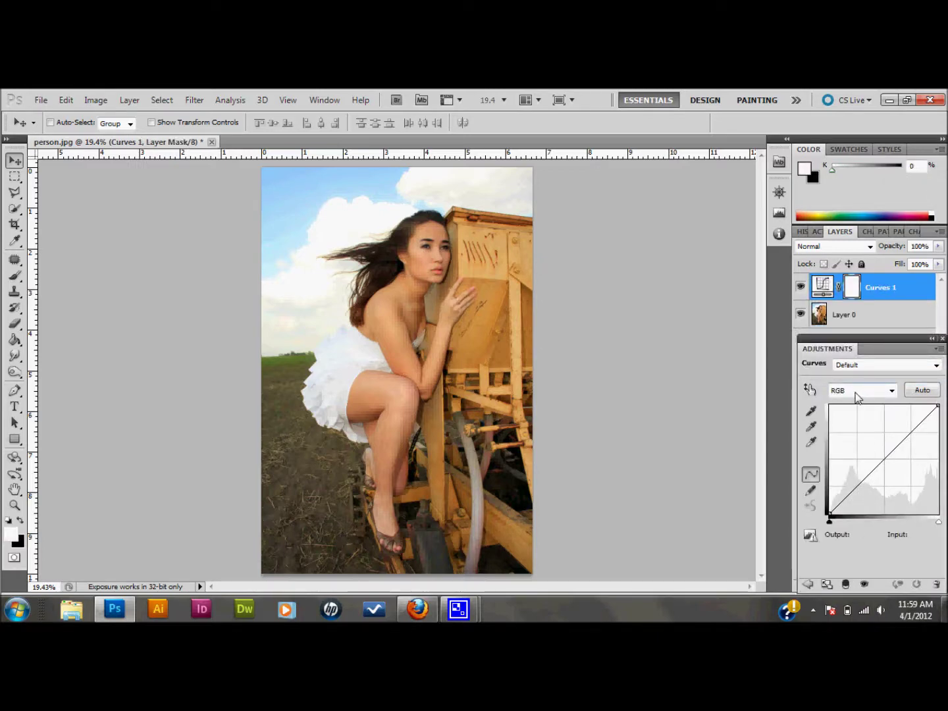
click(864, 395)
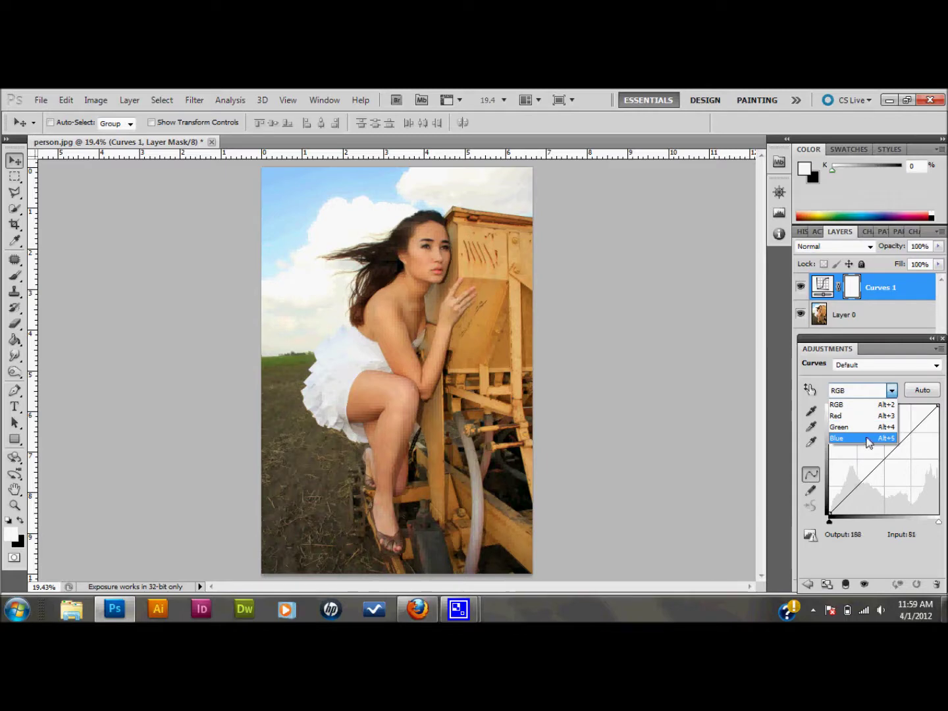
click(850, 405)
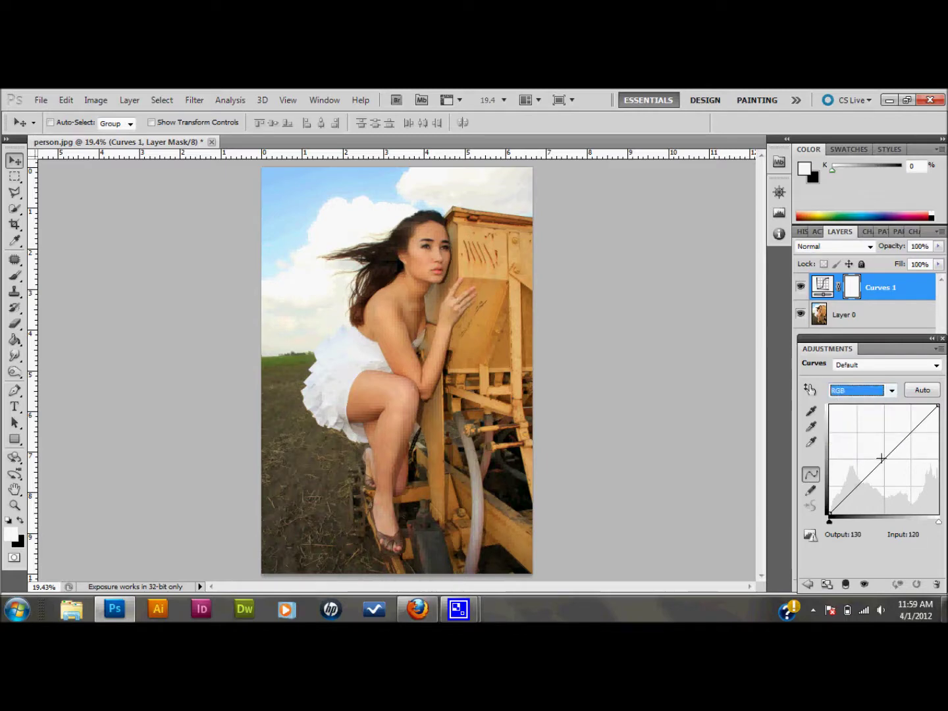
click(885, 458)
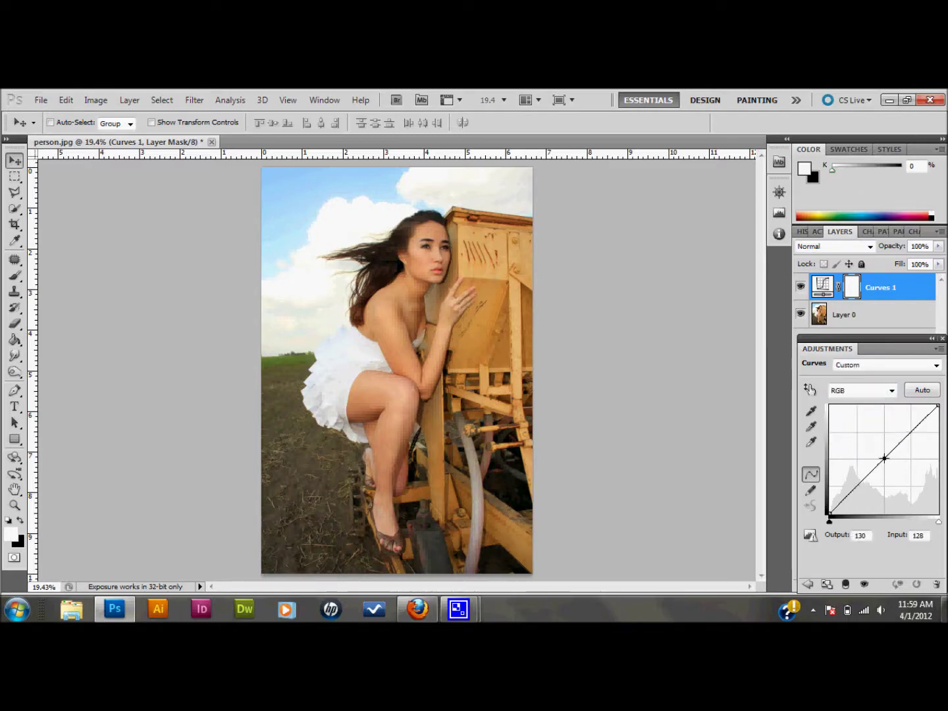
click(911, 433)
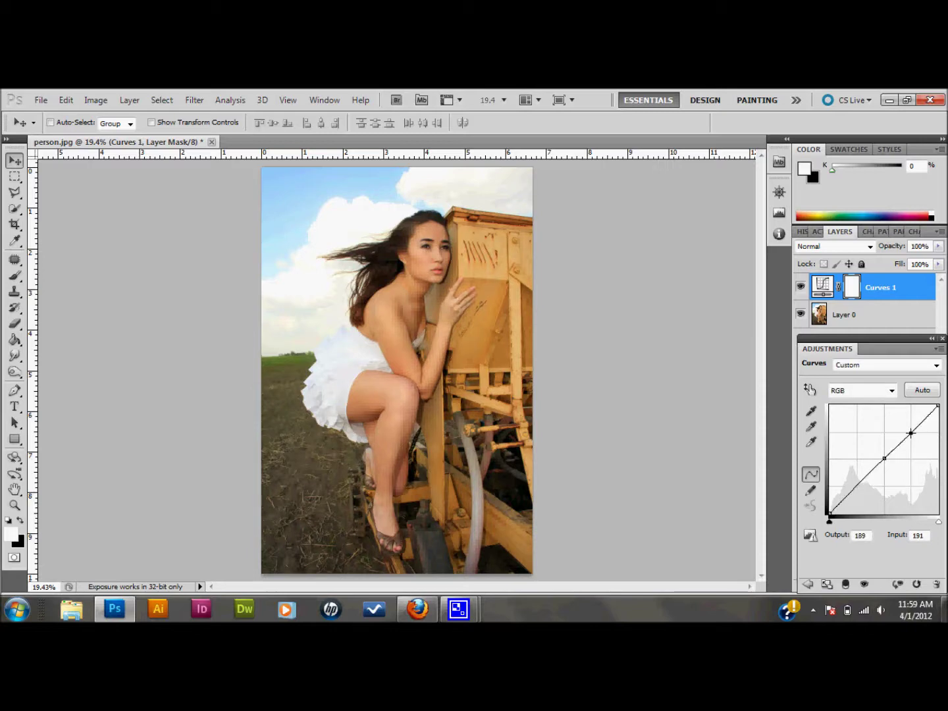
click(856, 486)
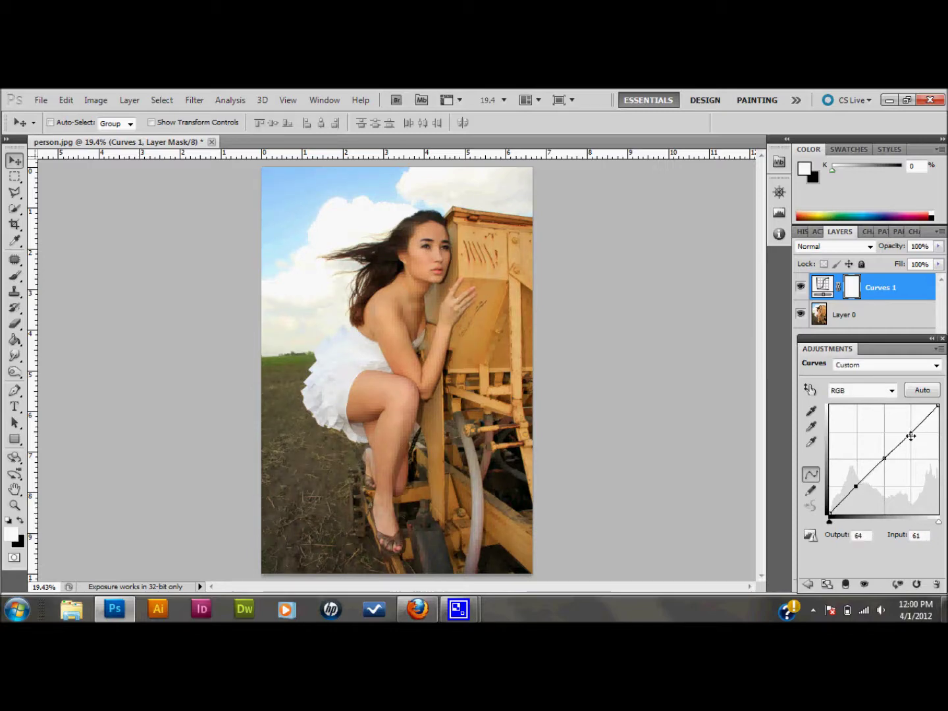
Bend the RGB curve into an S-shape, with highlights at input 192, output 213 and shadows at input 56, output 34
drag(911, 432, 912, 424)
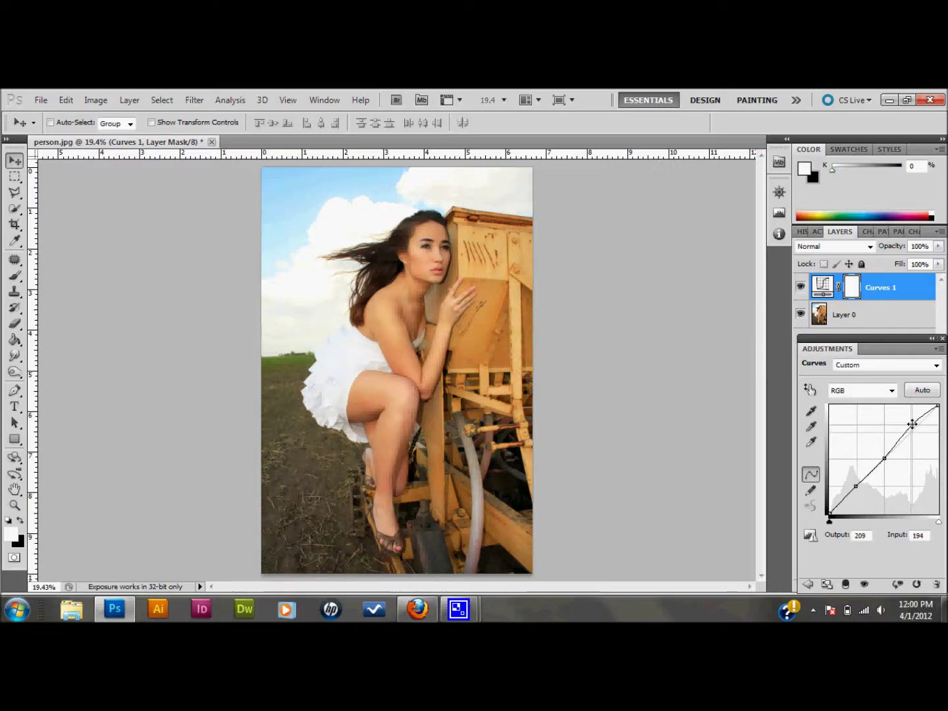
drag(858, 483, 855, 497)
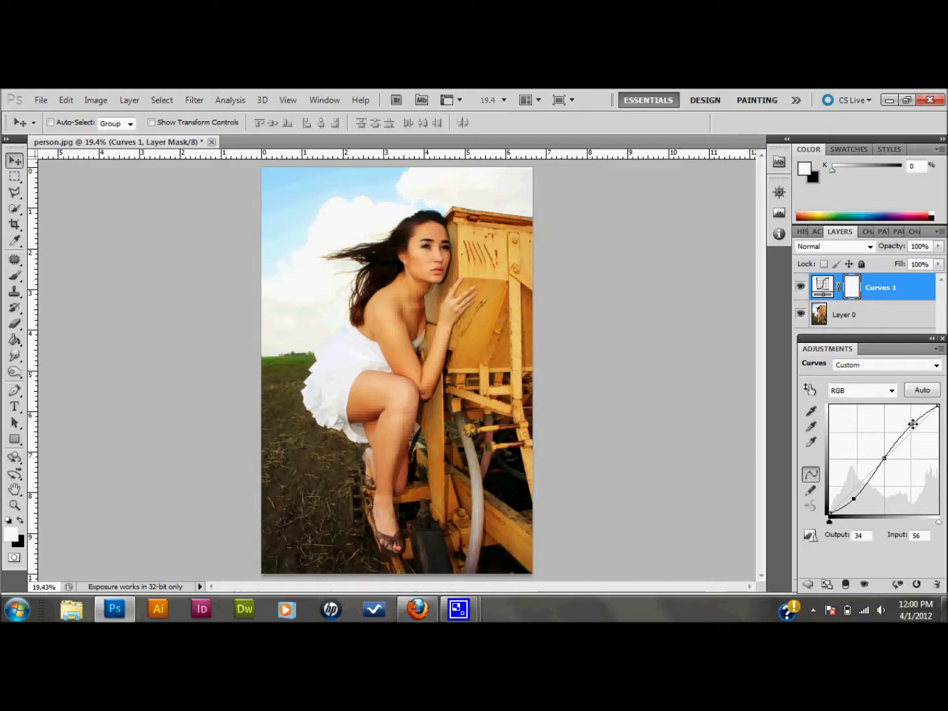
drag(913, 424, 913, 423)
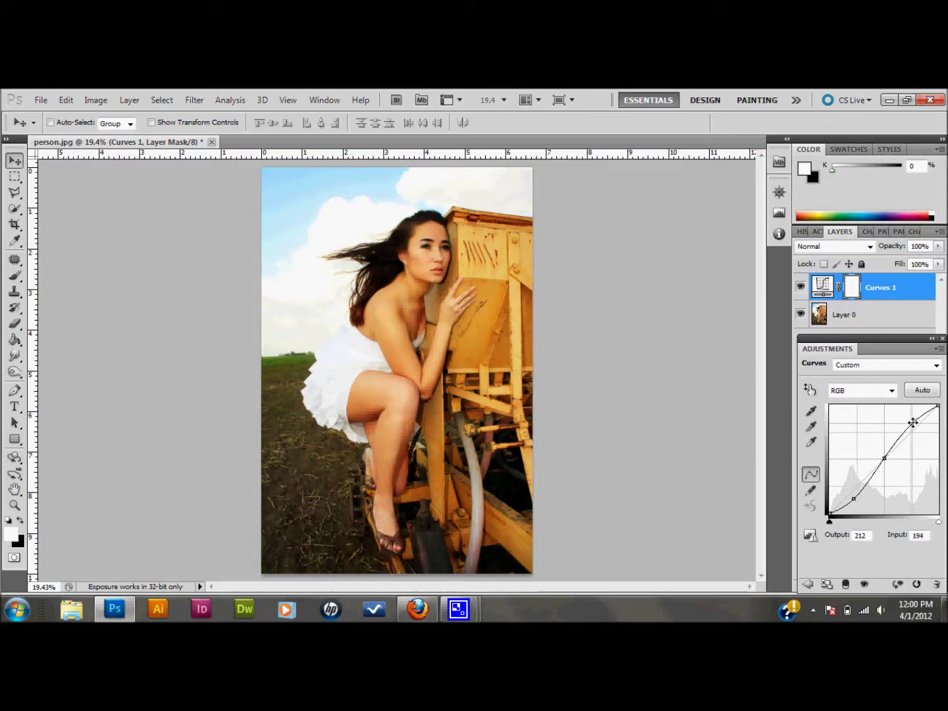
drag(913, 423, 912, 423)
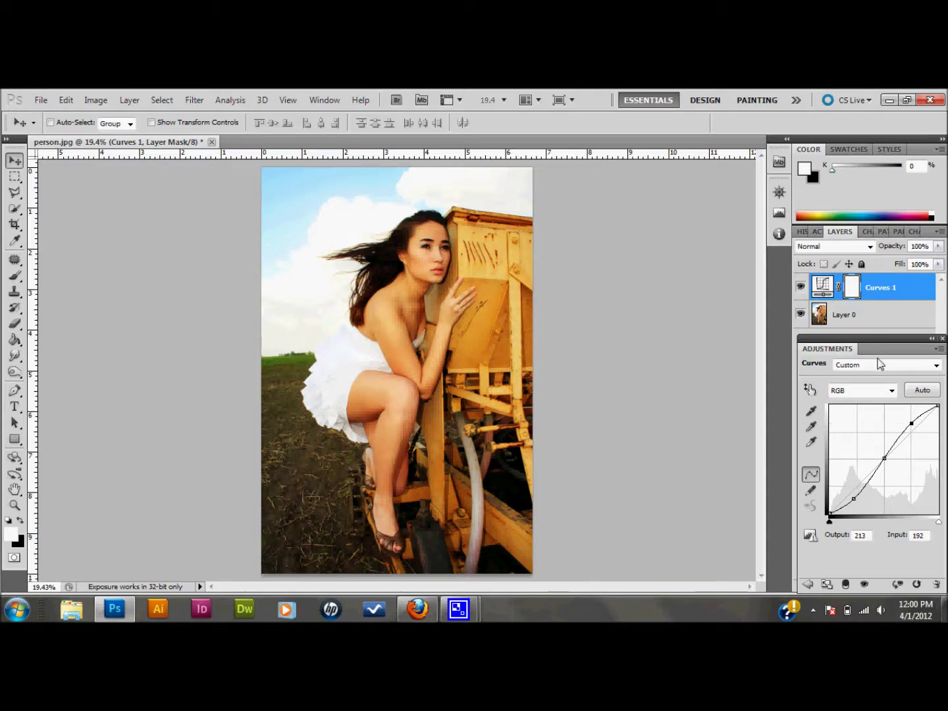
Add a Brightness/Contrast adjustment layer directly above Layer 0 and lower its contrast to -36
click(868, 316)
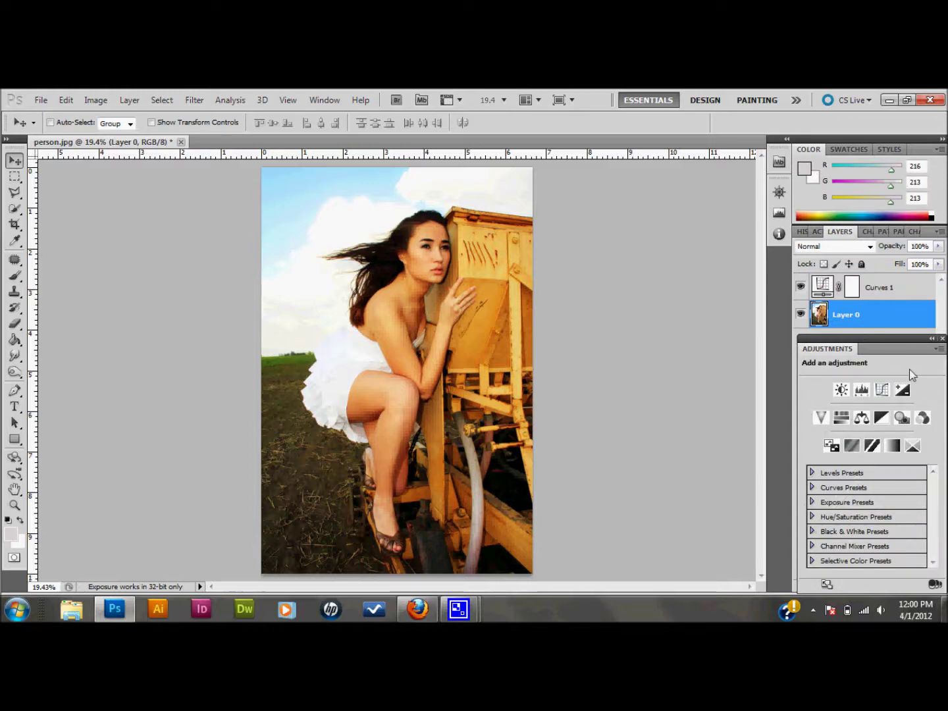
click(943, 339)
click(871, 586)
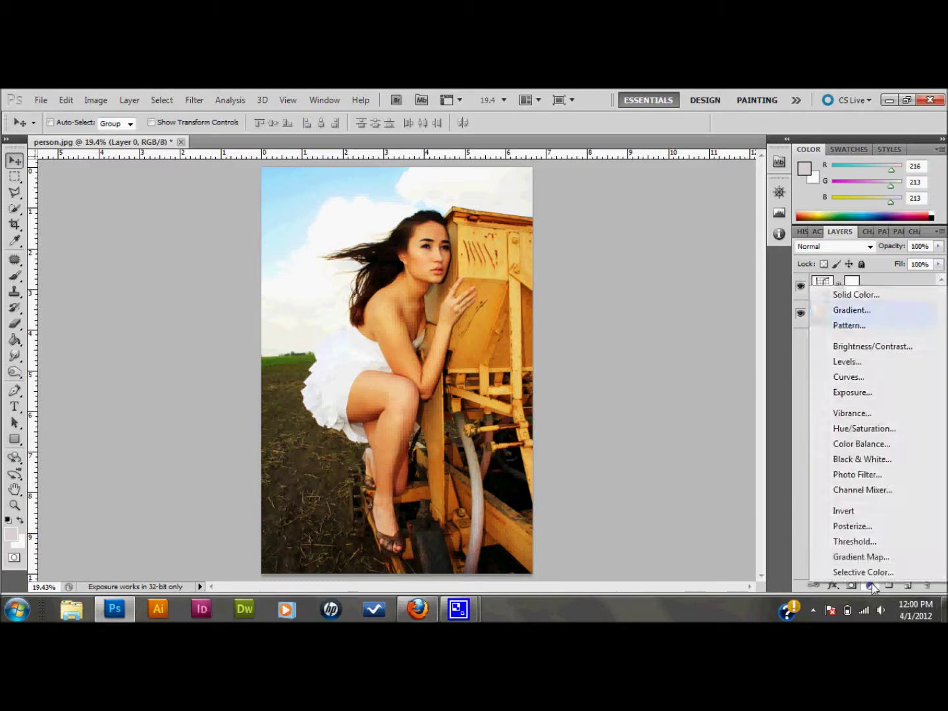
click(849, 349)
drag(868, 429, 826, 428)
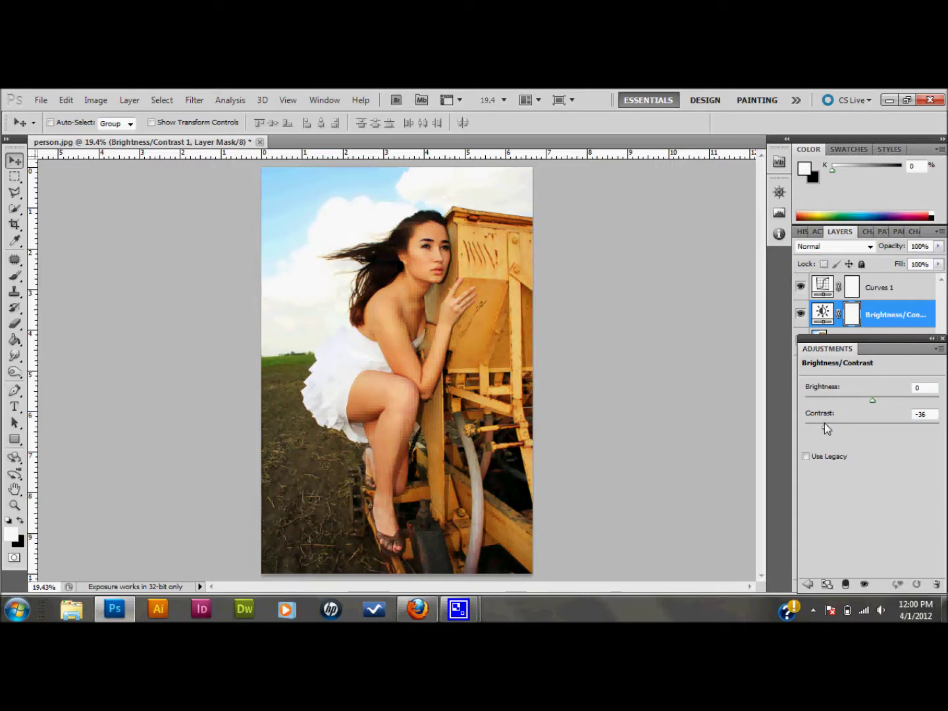
click(943, 338)
Set the opacity of the Curves 1 adjustment layer to 75%
click(905, 292)
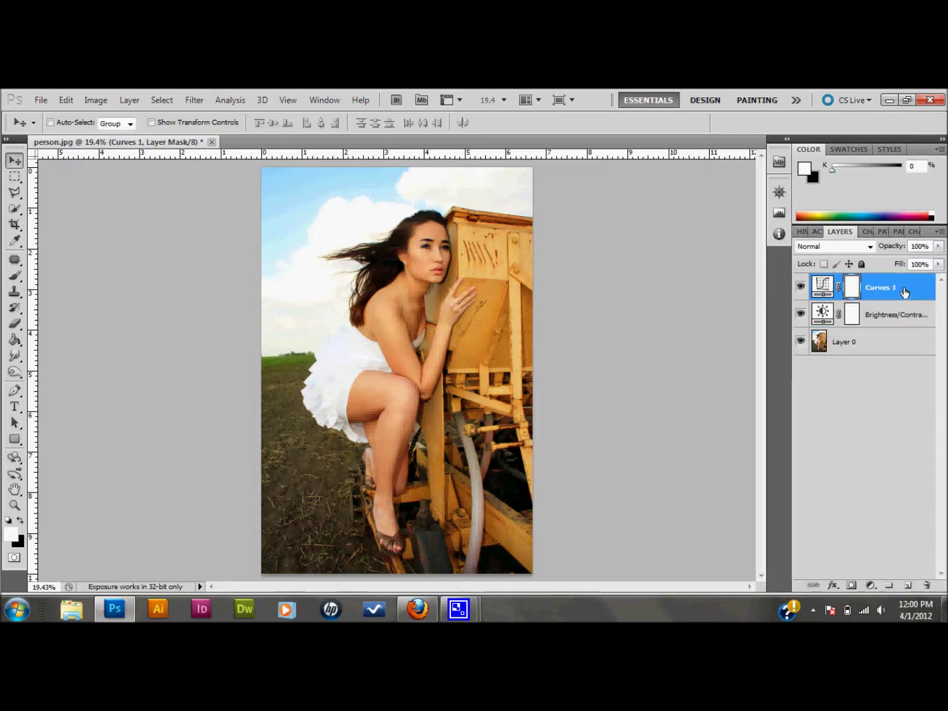
click(922, 245)
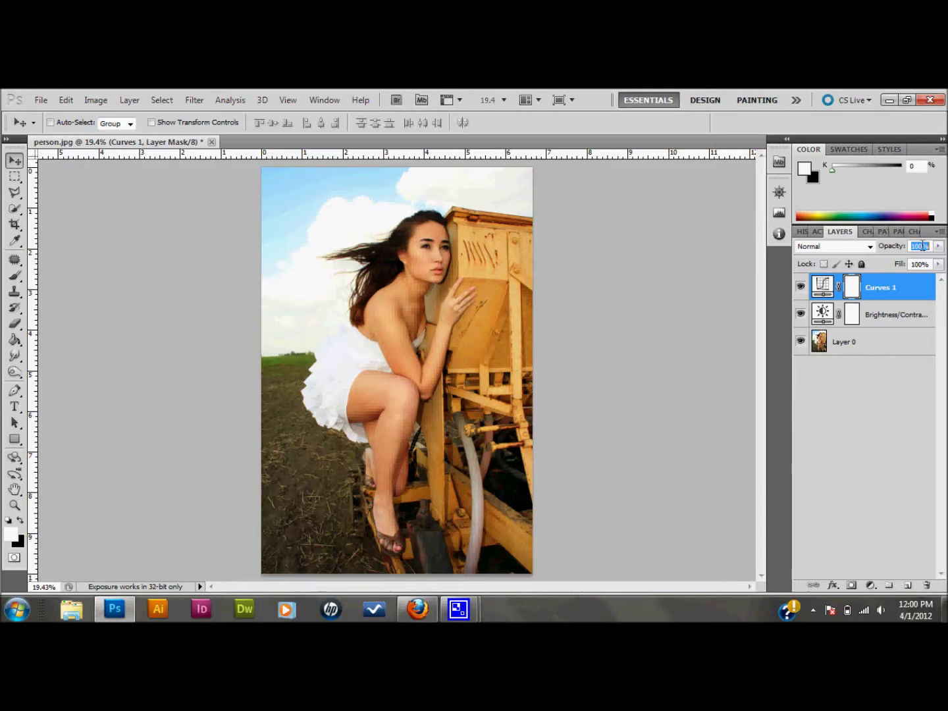
text(75)
key(Return)
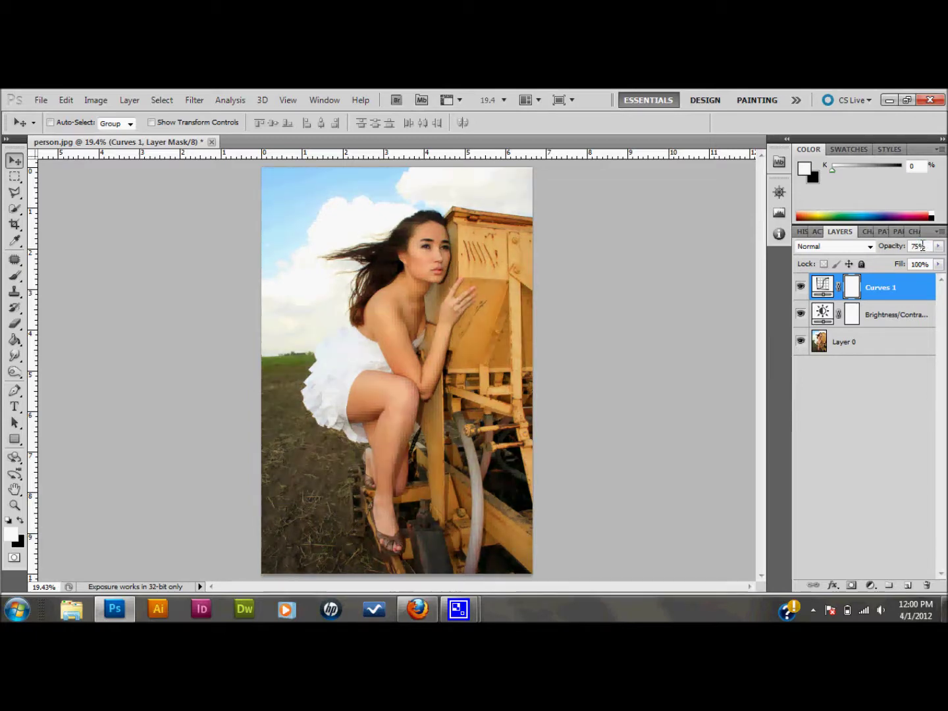
Compare the photo with and without the adjustments by hiding and reshowing the Curves and Brightness/Contrast layers
click(801, 288)
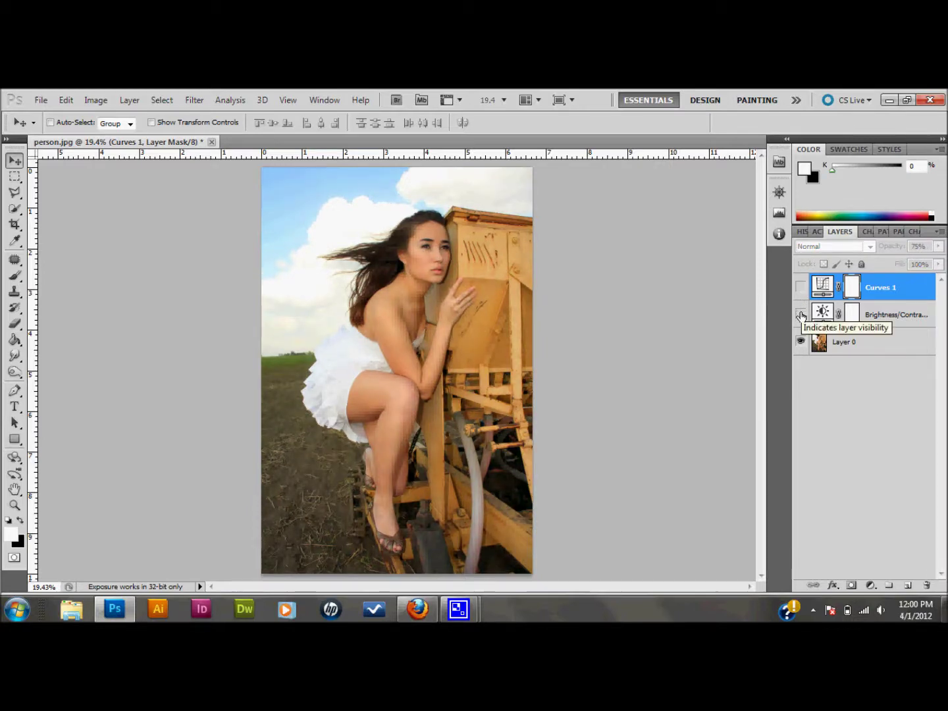
click(802, 315)
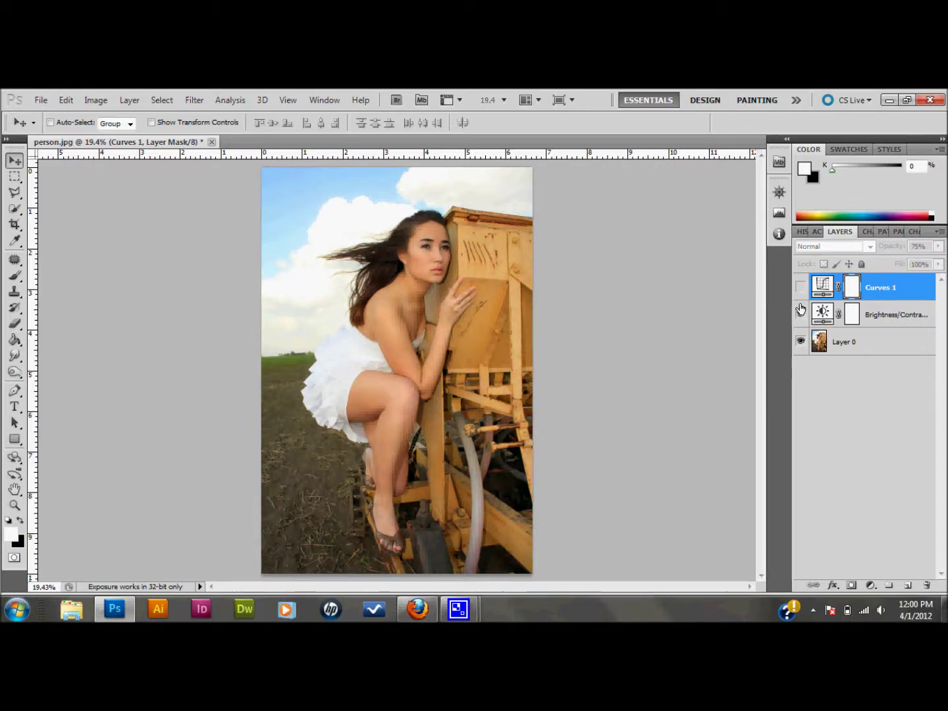
click(801, 288)
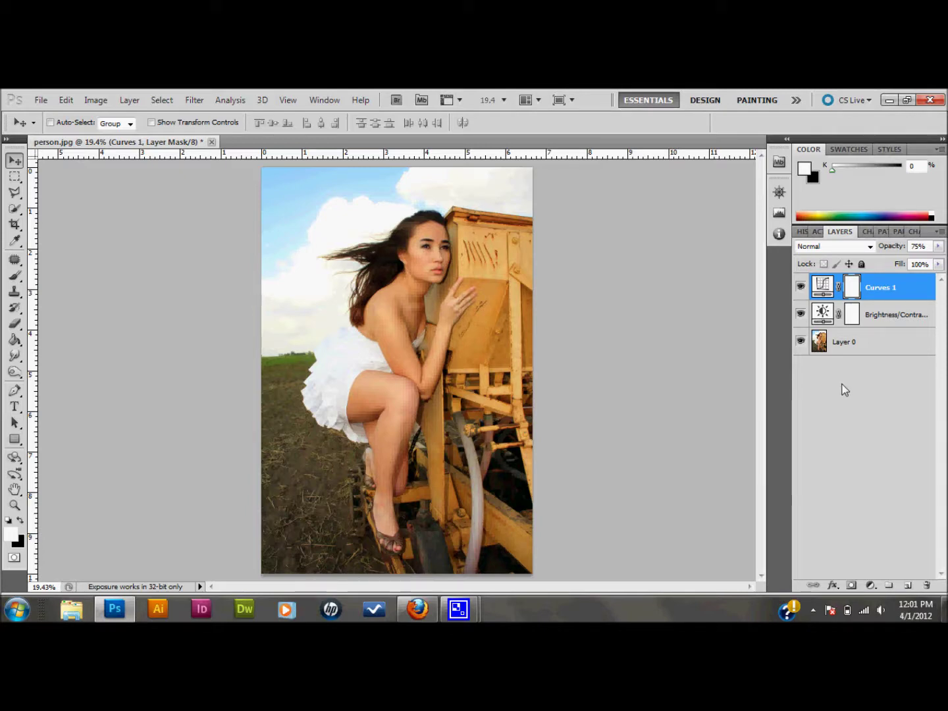
Rename Layer 0 to "model"
click(869, 348)
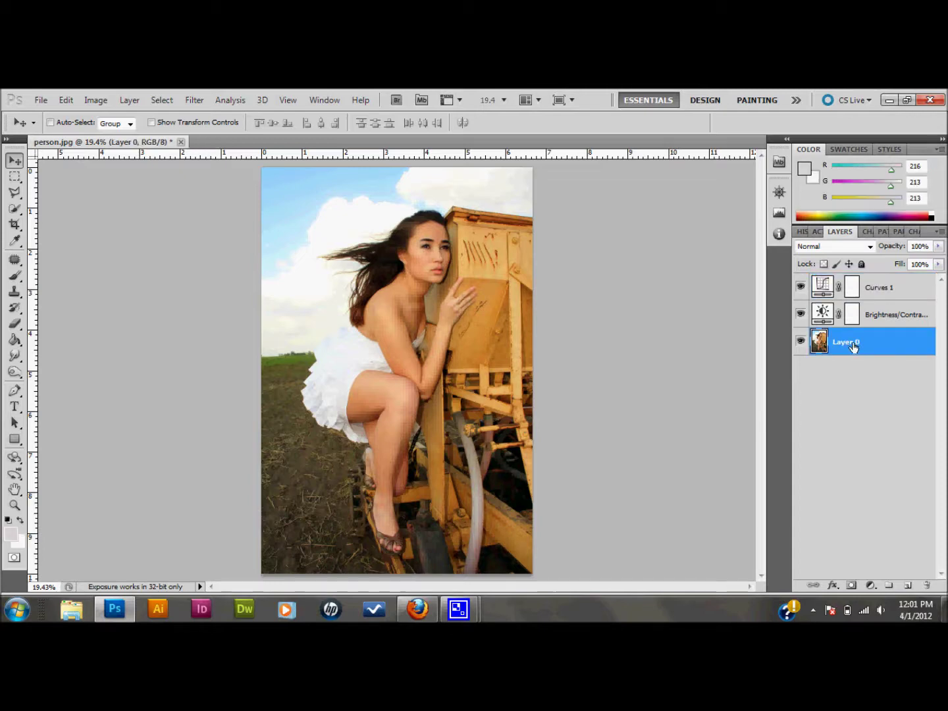
double_click(847, 342)
text(model)
click(857, 381)
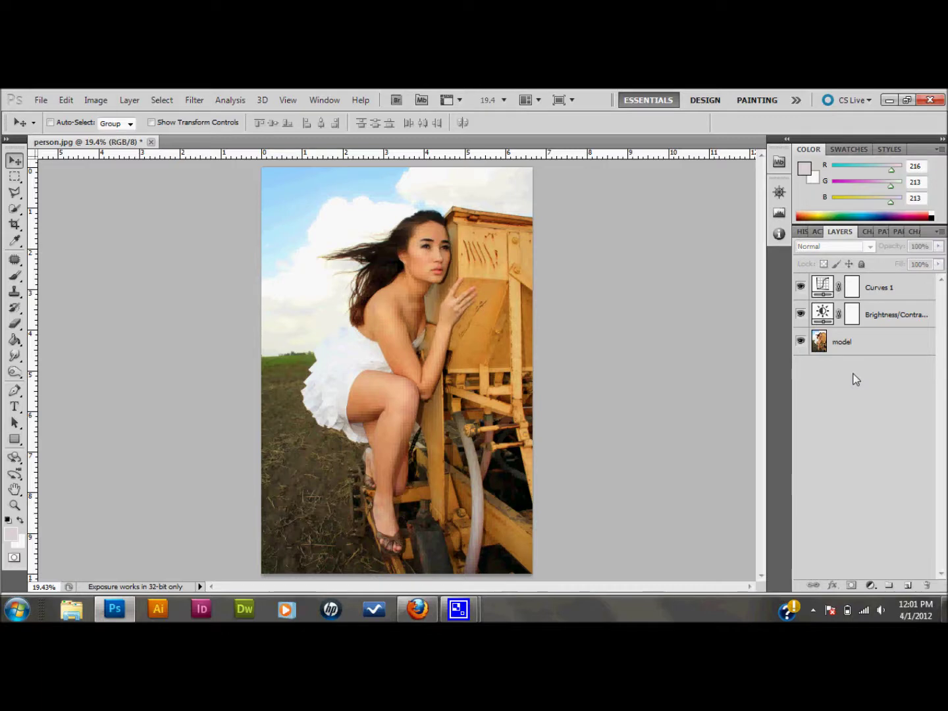
Enter Quick Mask mode on the model layer and choose the Brush tool with 20% hardness
click(881, 345)
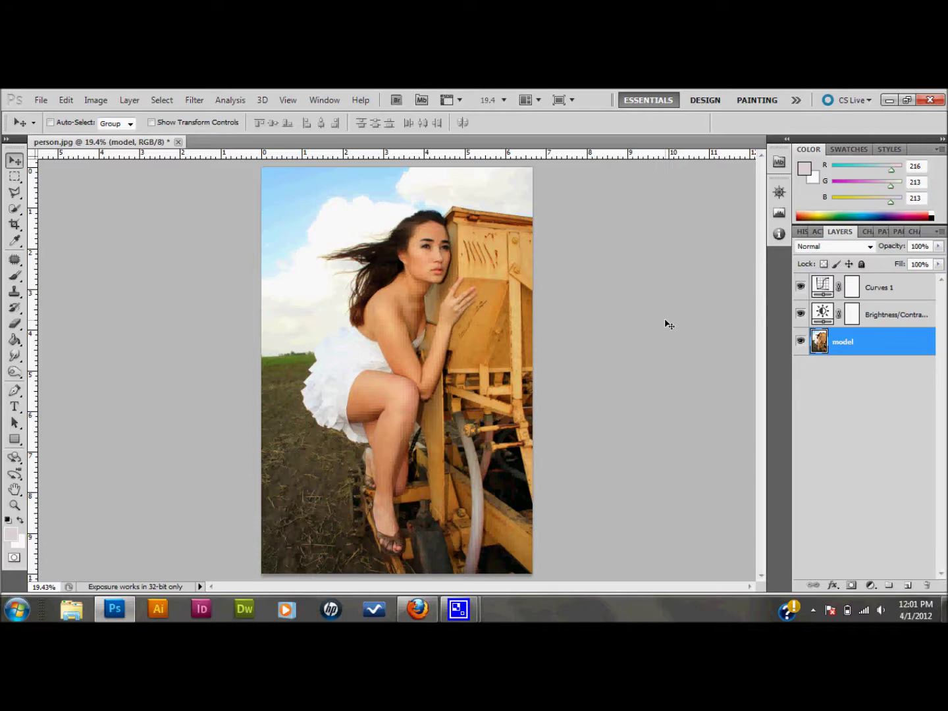
click(14, 560)
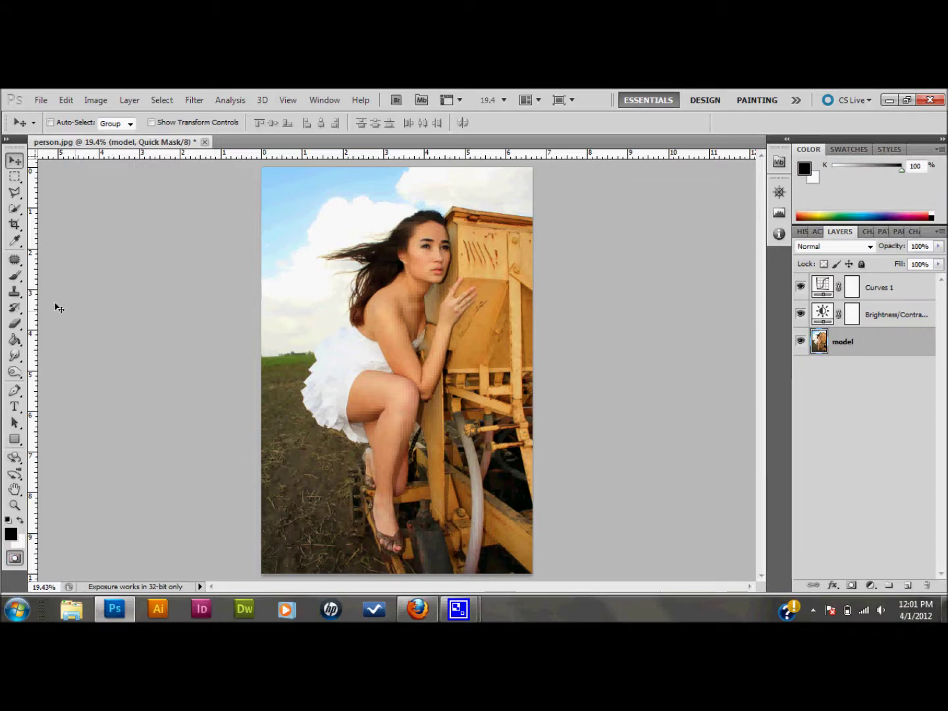
click(14, 275)
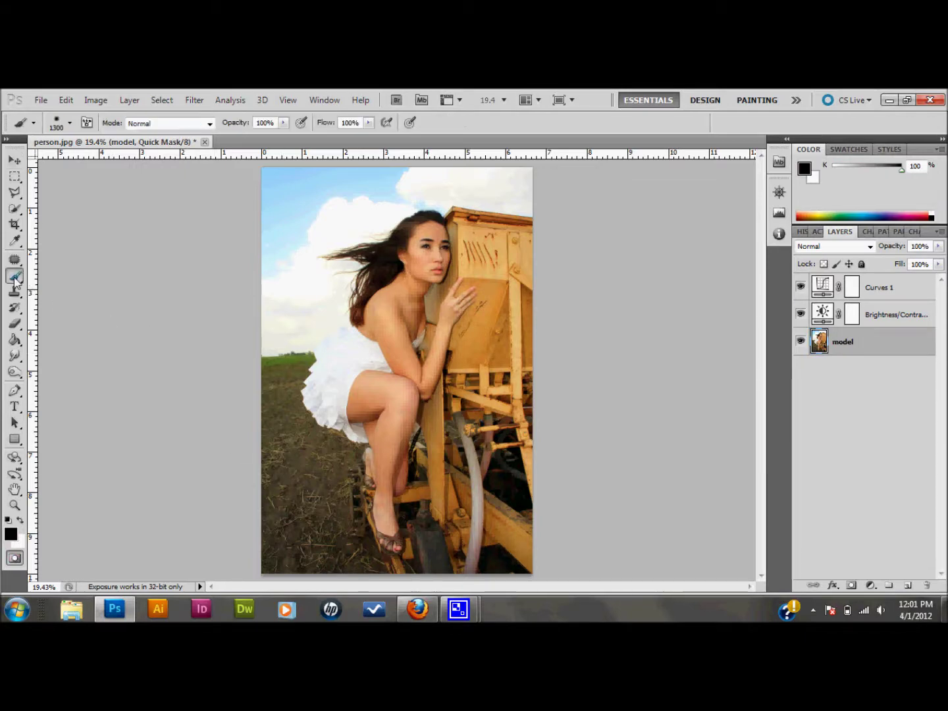
click(63, 122)
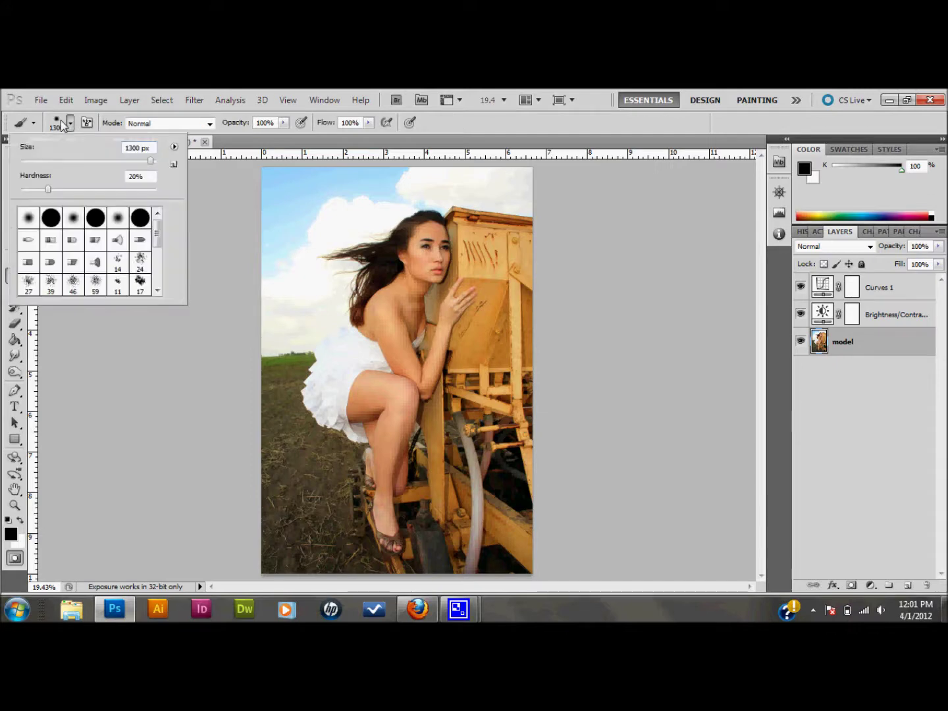
click(48, 190)
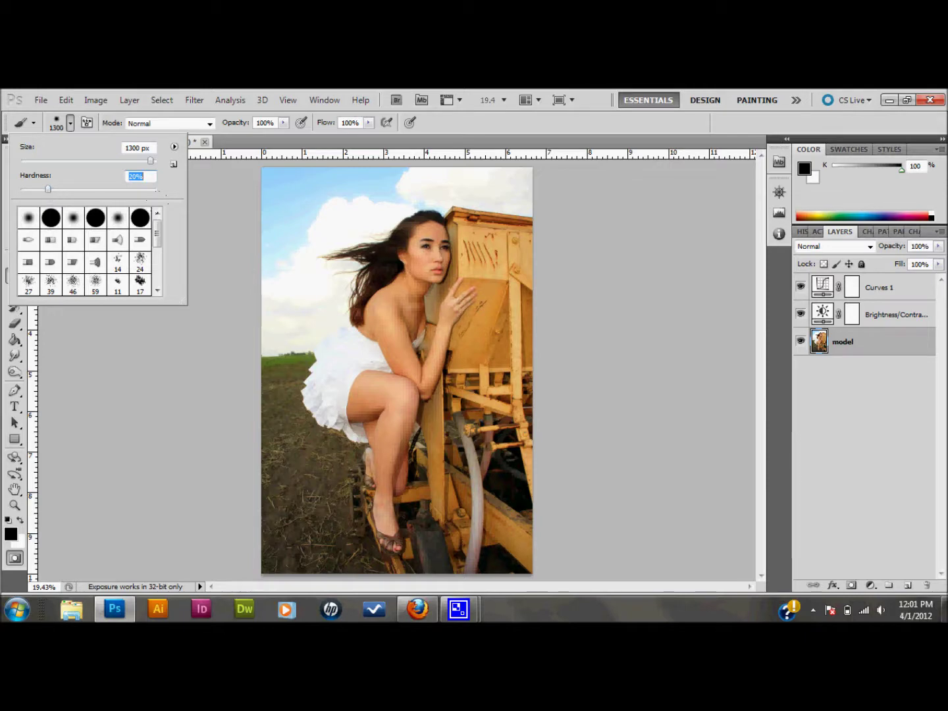
click(318, 330)
drag(318, 329, 324, 339)
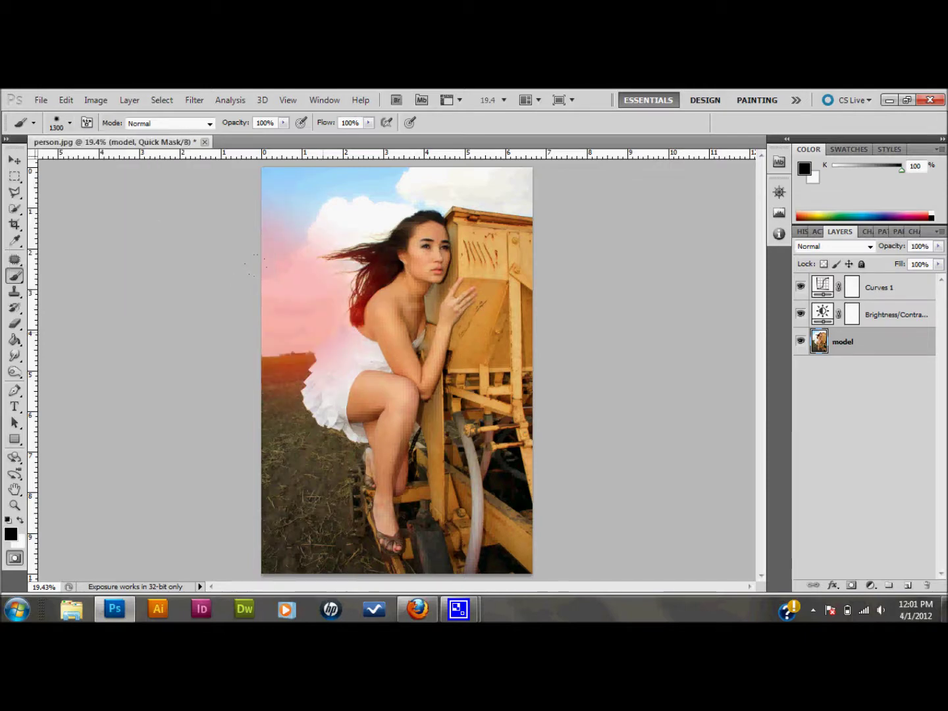
key(ctrl+z)
Reduce the brush size to 200 and paint the quick mask over the woman's head, body, dress and legs
key(bracketleft)
key(bracketleft)
key(bracketleft)
key(bracketleft)
key(bracketleft)
key(bracketleft)
key(bracketleft)
key(bracketleft)
key(bracketleft)
key(bracketleft)
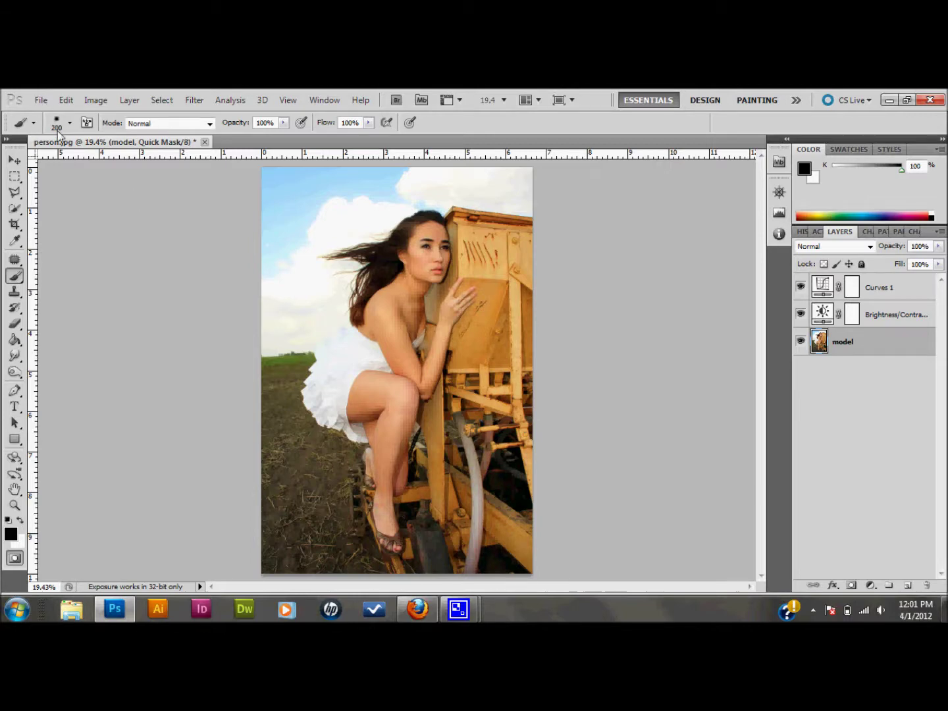
click(399, 242)
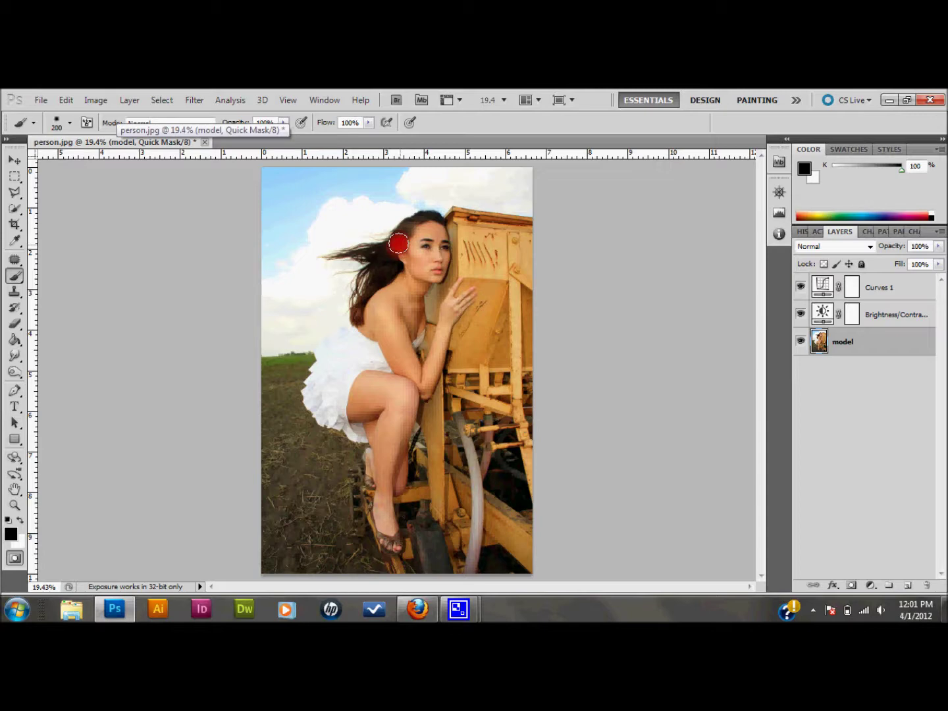
mouse_move(399, 244)
mouse_down()
mouse_move(430, 221)
mouse_move(437, 252)
mouse_move(414, 291)
mouse_move(414, 329)
mouse_move(398, 361)
mouse_move(422, 387)
mouse_move(428, 367)
mouse_move(404, 402)
mouse_move(398, 501)
mouse_move(387, 483)
mouse_move(382, 512)
mouse_move(391, 542)
mouse_move(378, 456)
mouse_move(318, 404)
mouse_move(313, 383)
mouse_move(322, 347)
mouse_move(363, 309)
mouse_move(370, 279)
mouse_move(387, 261)
mouse_move(372, 309)
mouse_move(415, 249)
mouse_move(380, 342)
mouse_move(357, 341)
mouse_move(334, 368)
mouse_move(339, 398)
mouse_move(373, 364)
mouse_move(392, 389)
mouse_move(385, 435)
mouse_move(377, 398)
mouse_move(351, 400)
mouse_move(366, 414)
mouse_up()
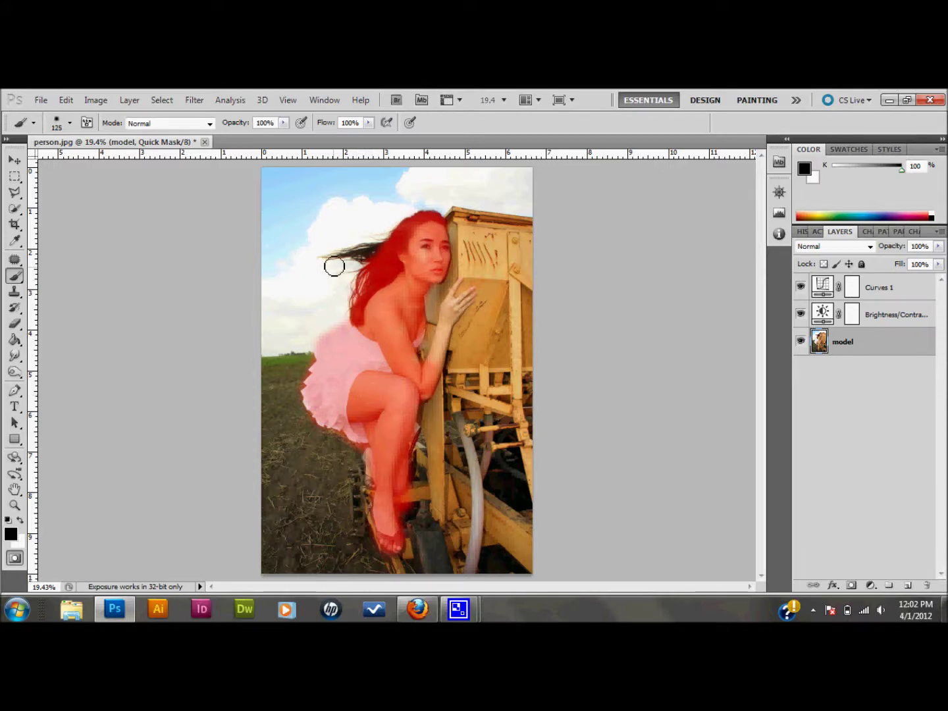
Extend the mask over the windblown hair, forearm and hand, and erase the spill around the lower leg with a 50% opacity Eraser
mouse_move(328, 259)
mouse_down()
mouse_move(361, 253)
mouse_move(373, 262)
mouse_move(391, 245)
mouse_up()
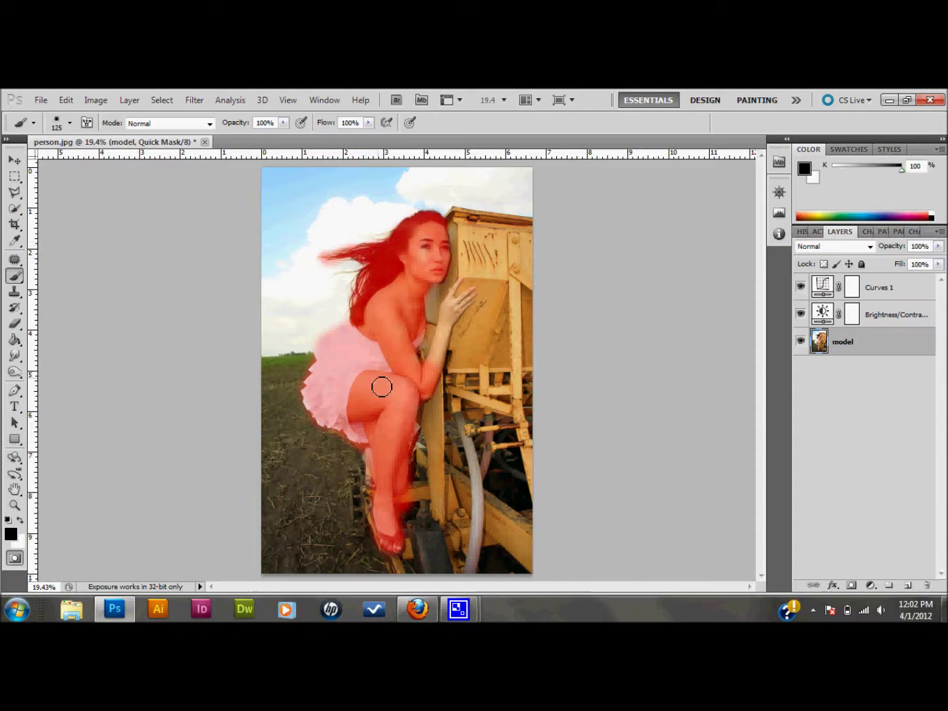
mouse_move(433, 370)
mouse_down()
mouse_move(463, 288)
mouse_move(461, 301)
mouse_move(473, 299)
mouse_move(446, 339)
mouse_up()
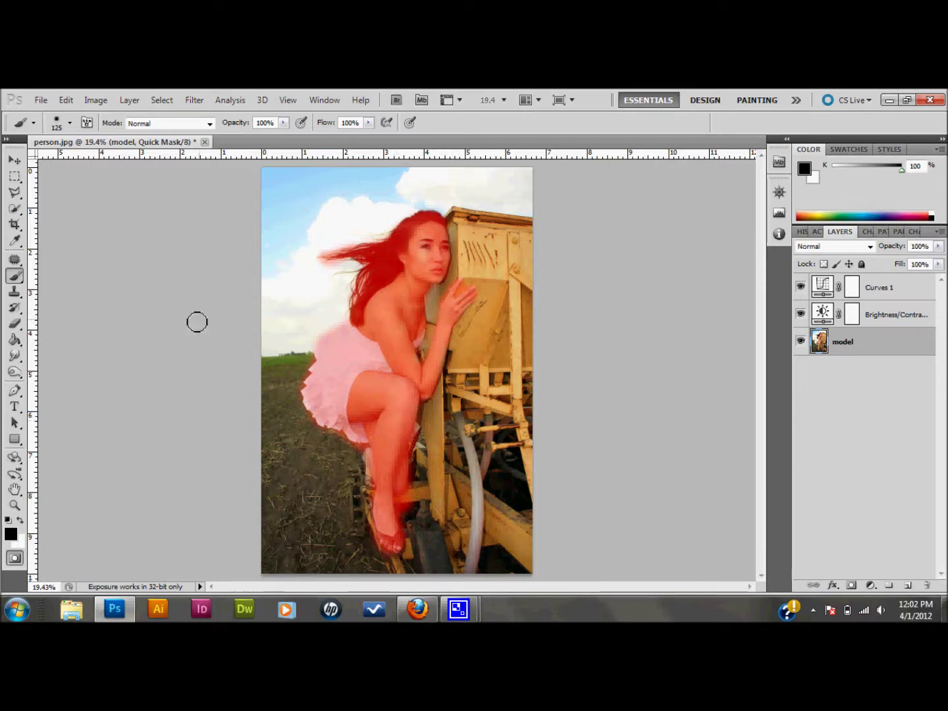
click(14, 324)
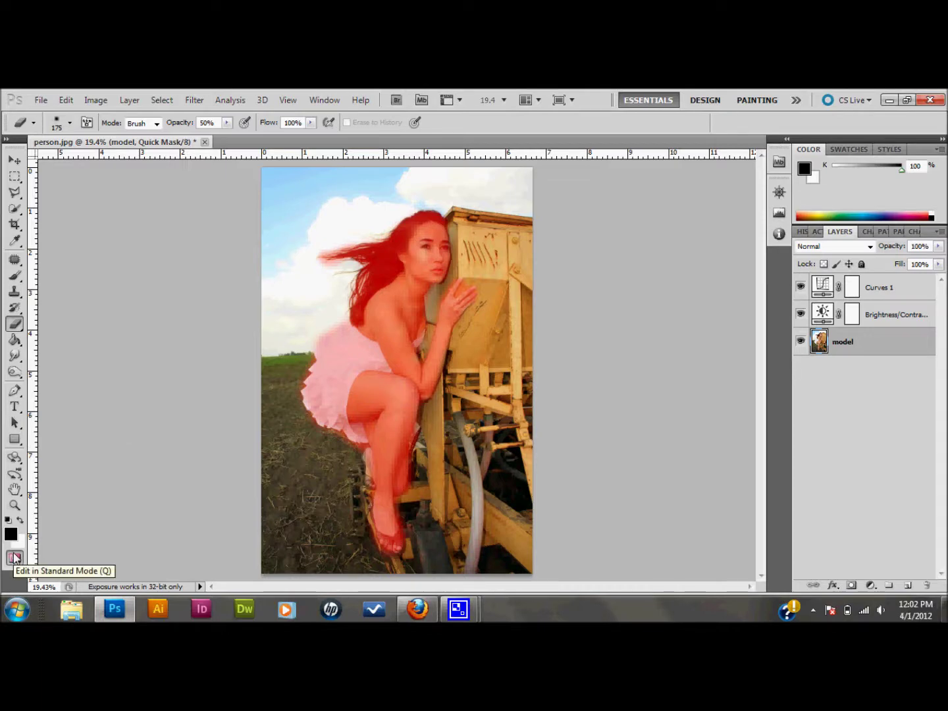
Leave Quick Mask mode to turn the painted mask into a selection of the background around the woman
click(15, 559)
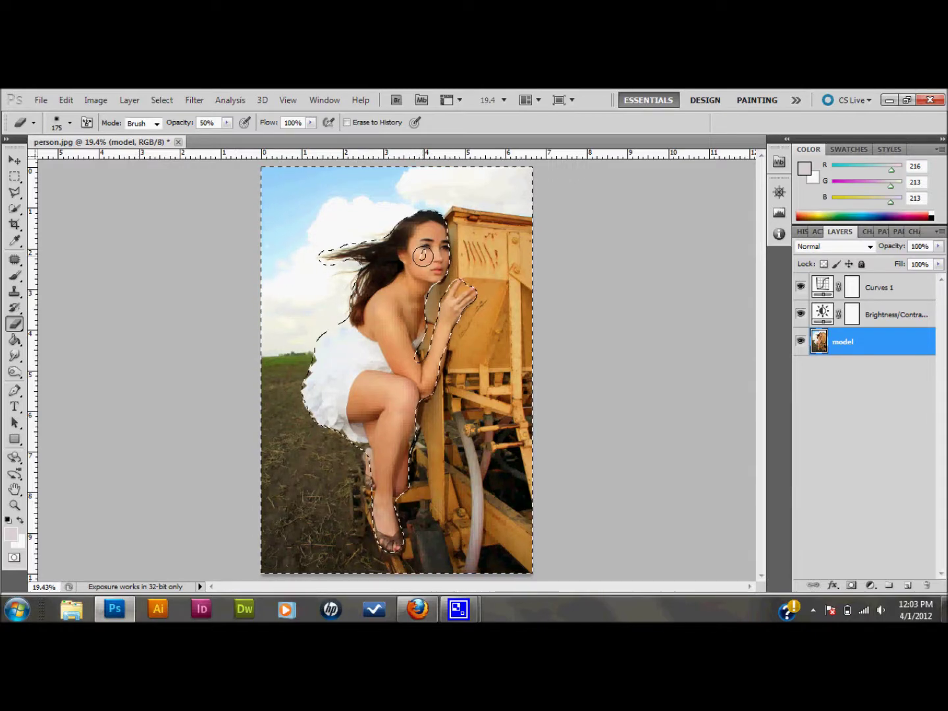
key(q)
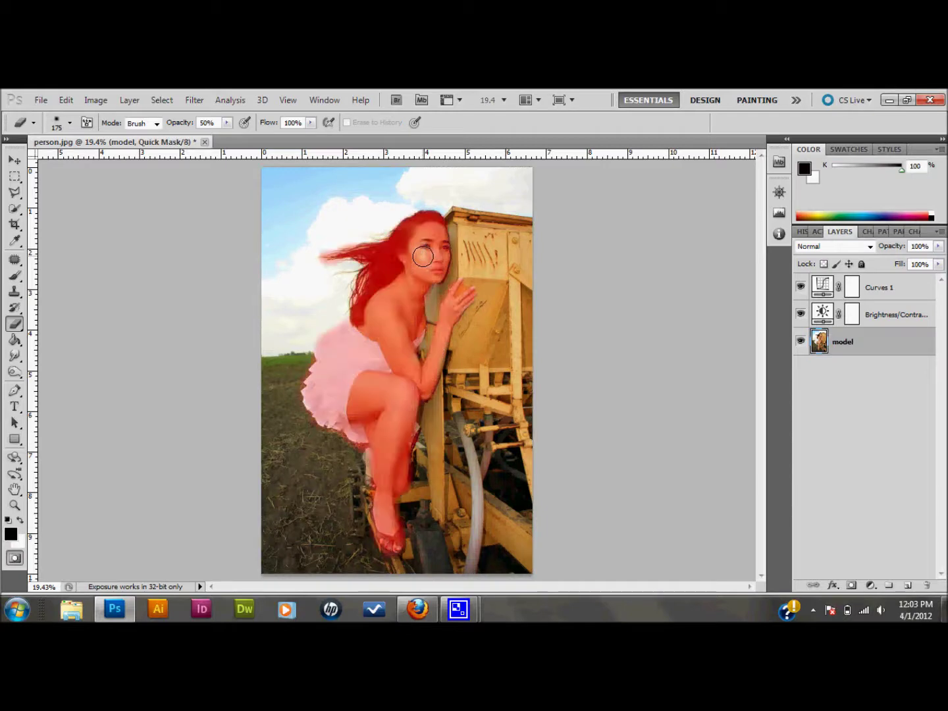
key(b)
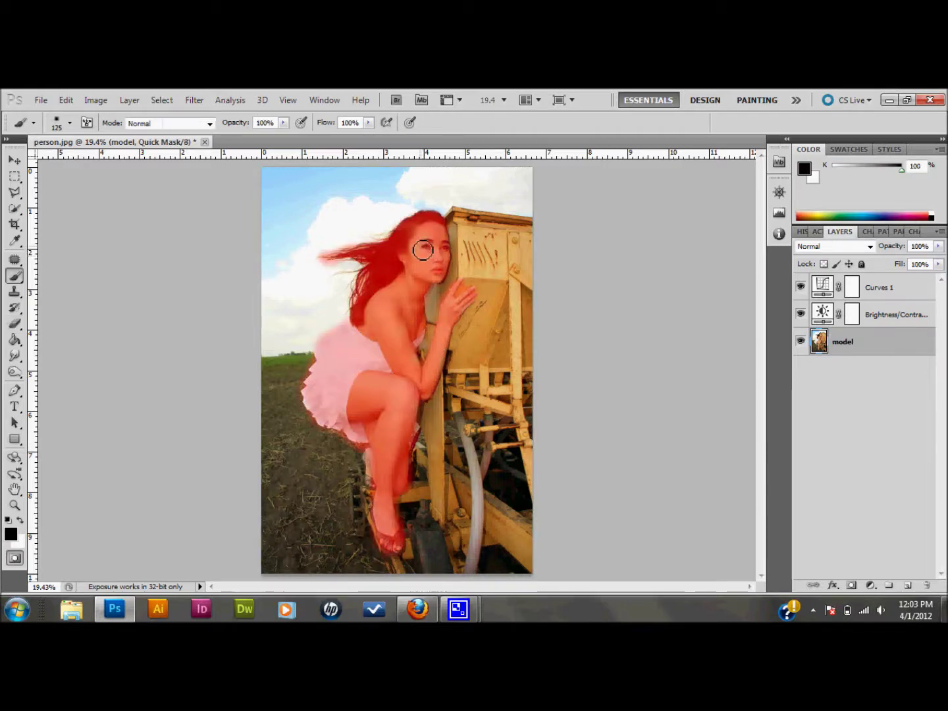
key(q)
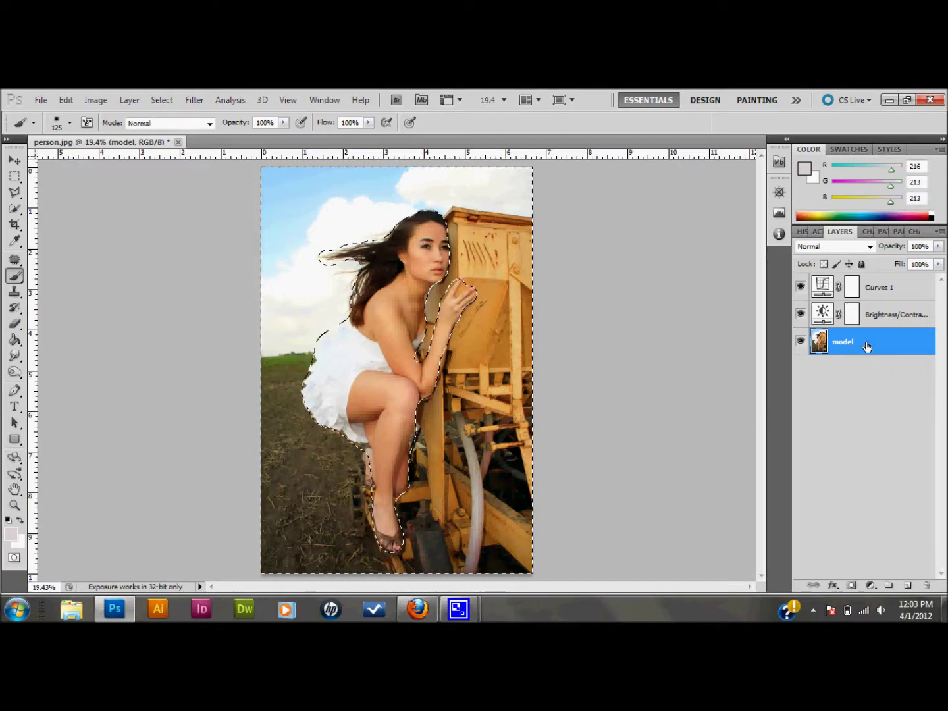
Duplicate the model layer and mask the copy with the background selection
key(ctrl+j)
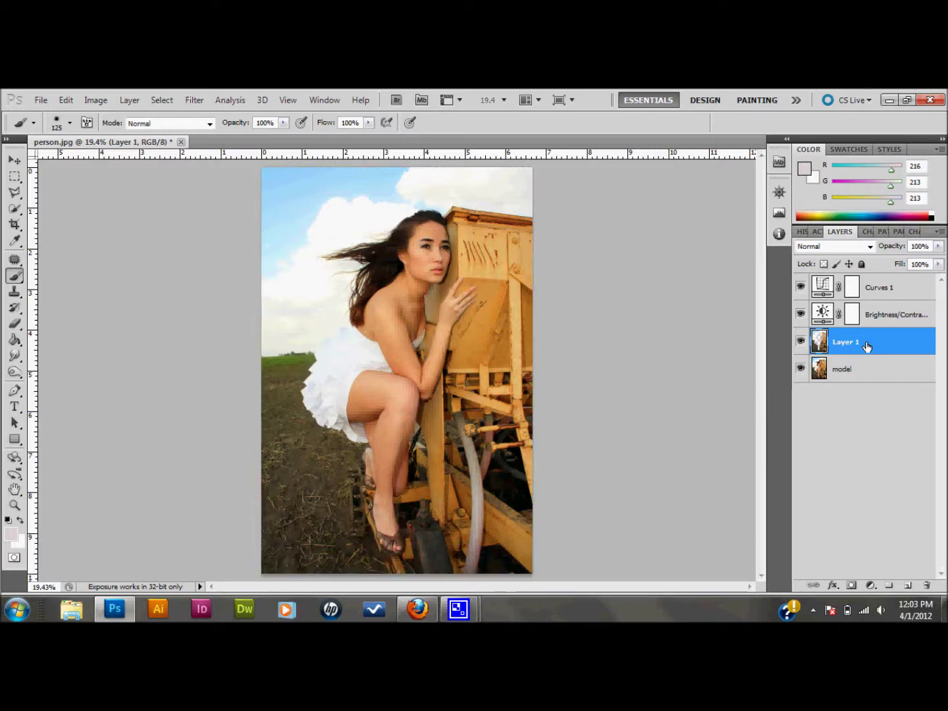
key(ctrl+z)
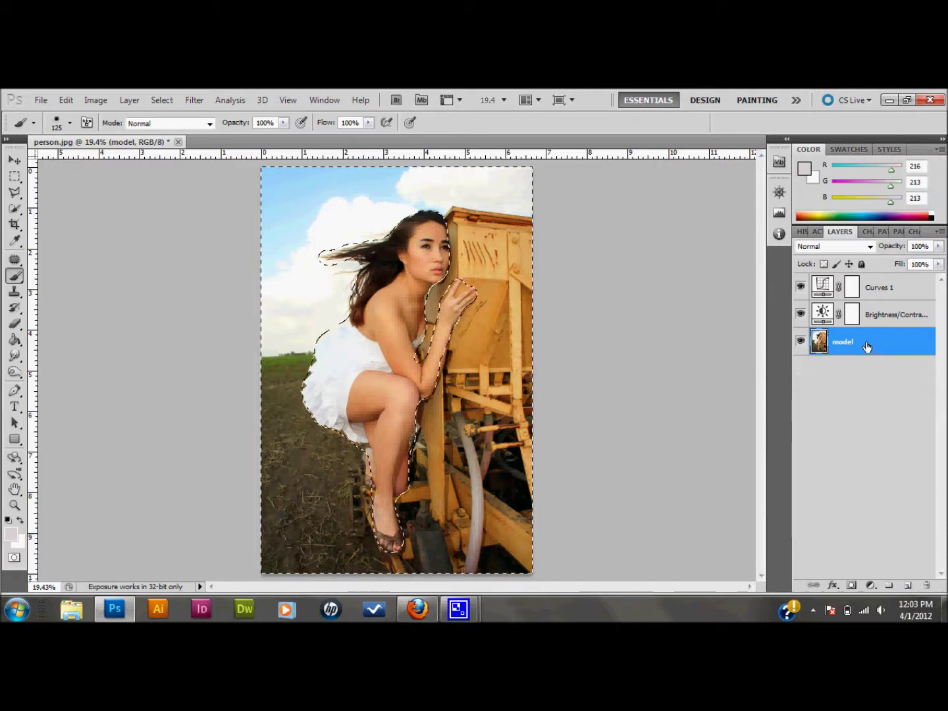
drag(887, 347, 910, 586)
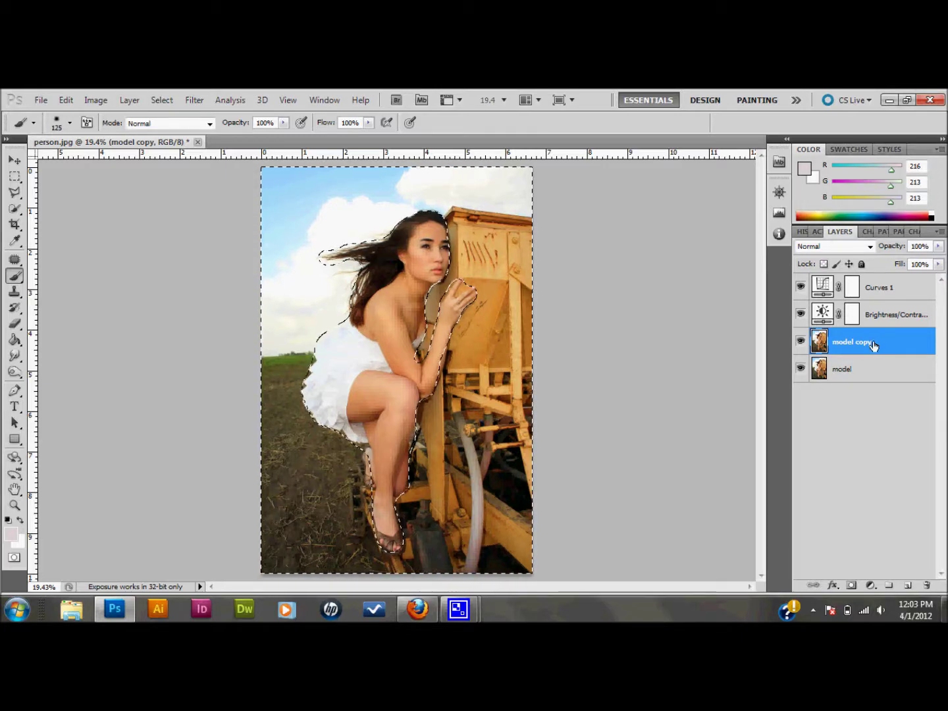
click(849, 587)
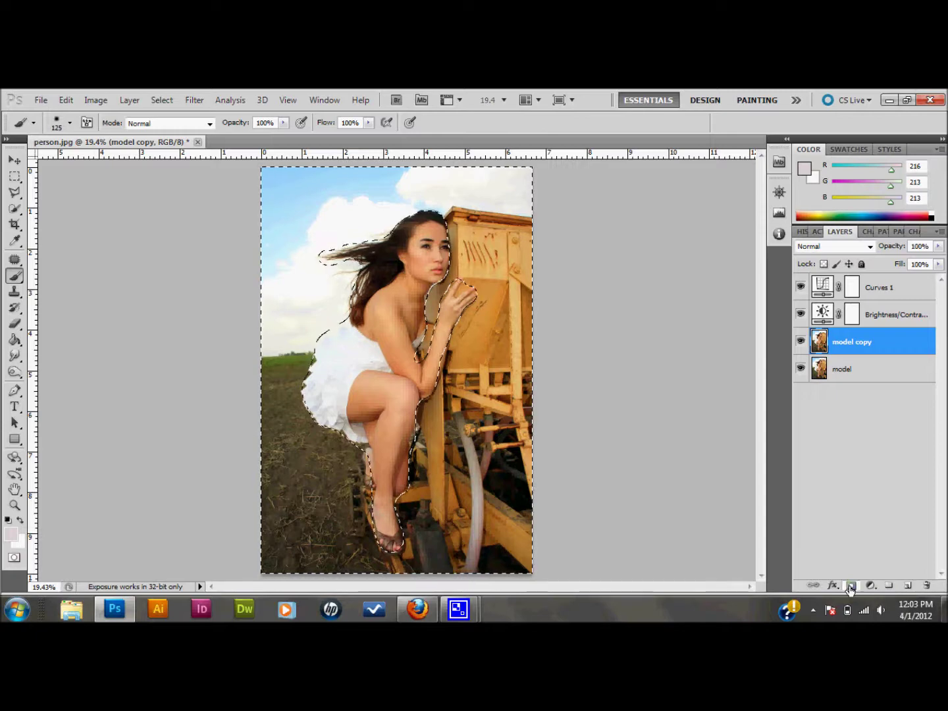
click(801, 370)
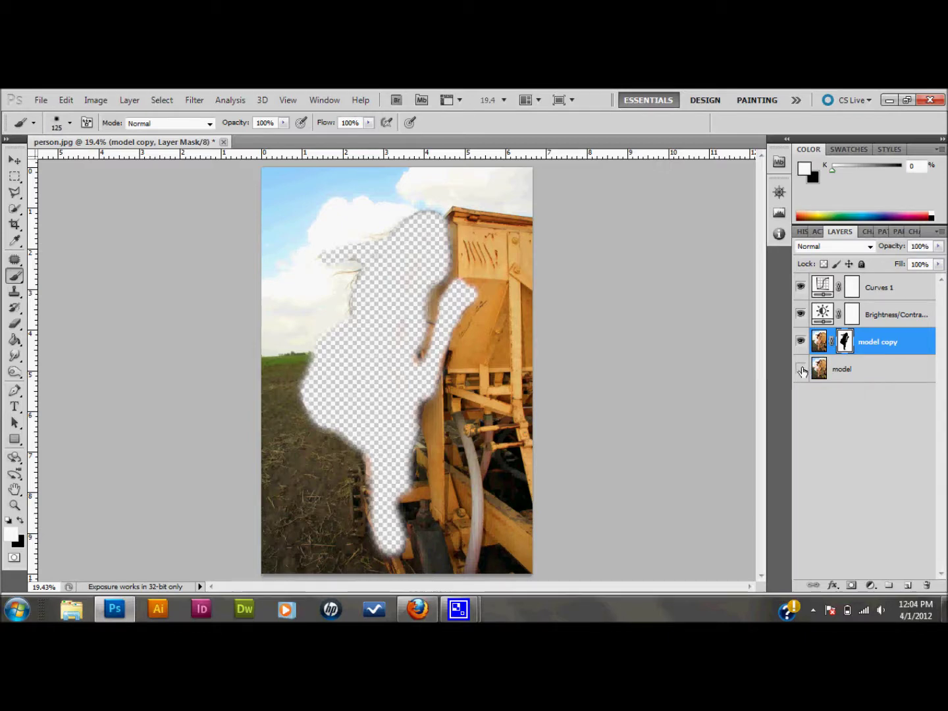
click(800, 371)
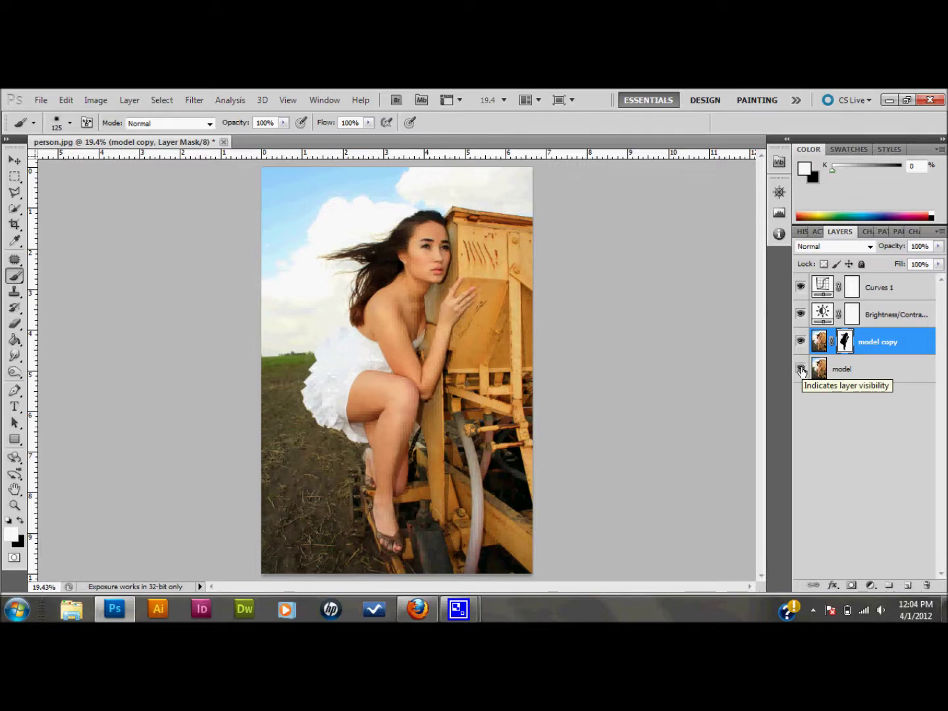
Apply a Gaussian Blur with a 15-pixel radius to the image of the model copy layer, not its mask
double_click(820, 342)
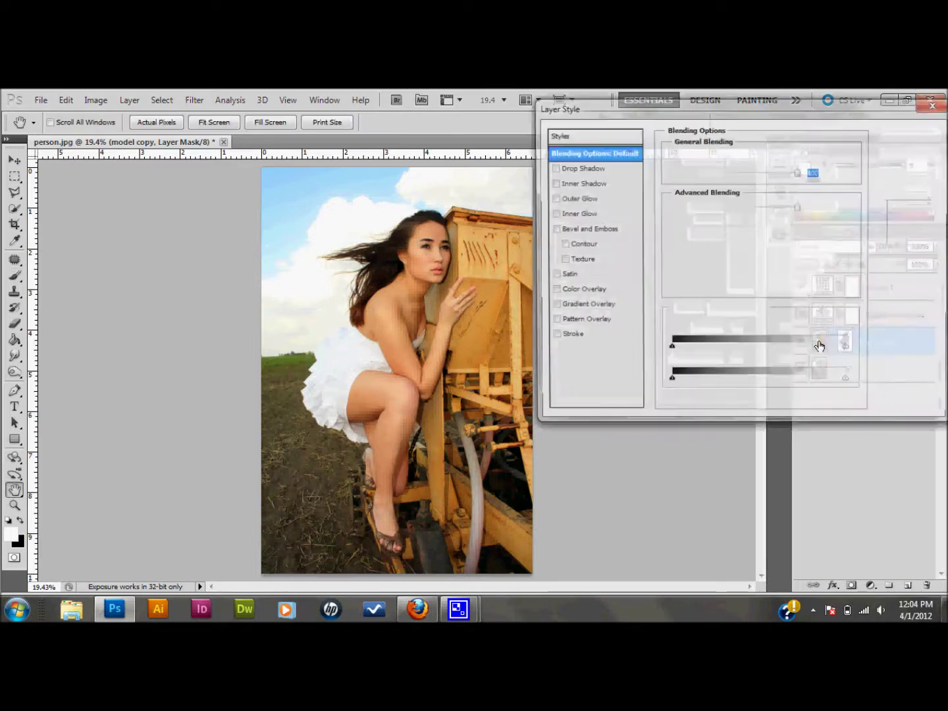
click(916, 153)
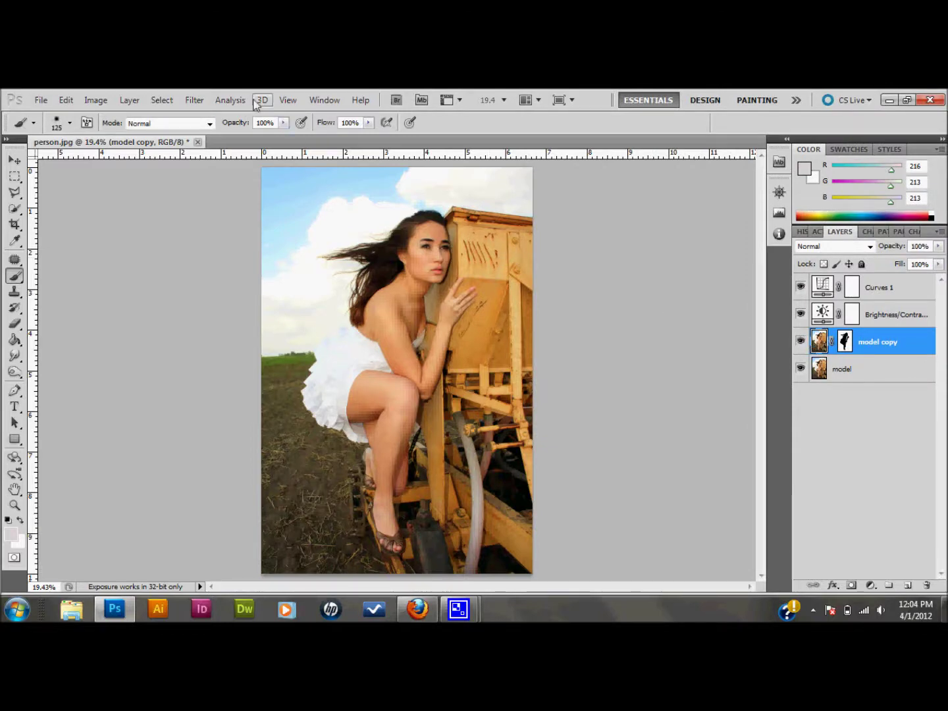
click(195, 99)
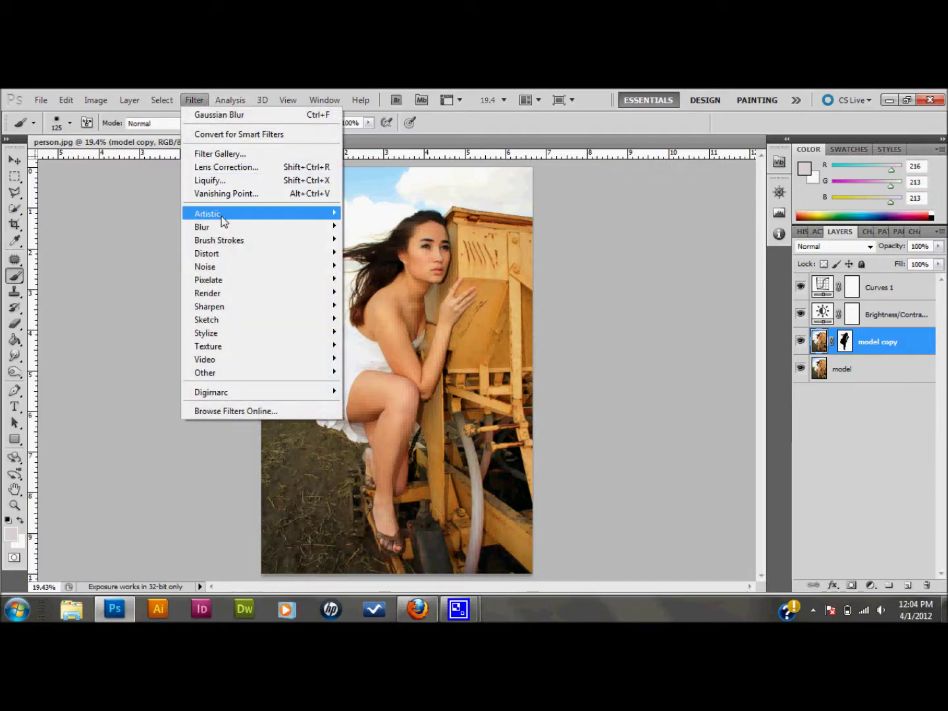
mouse_move(223, 224)
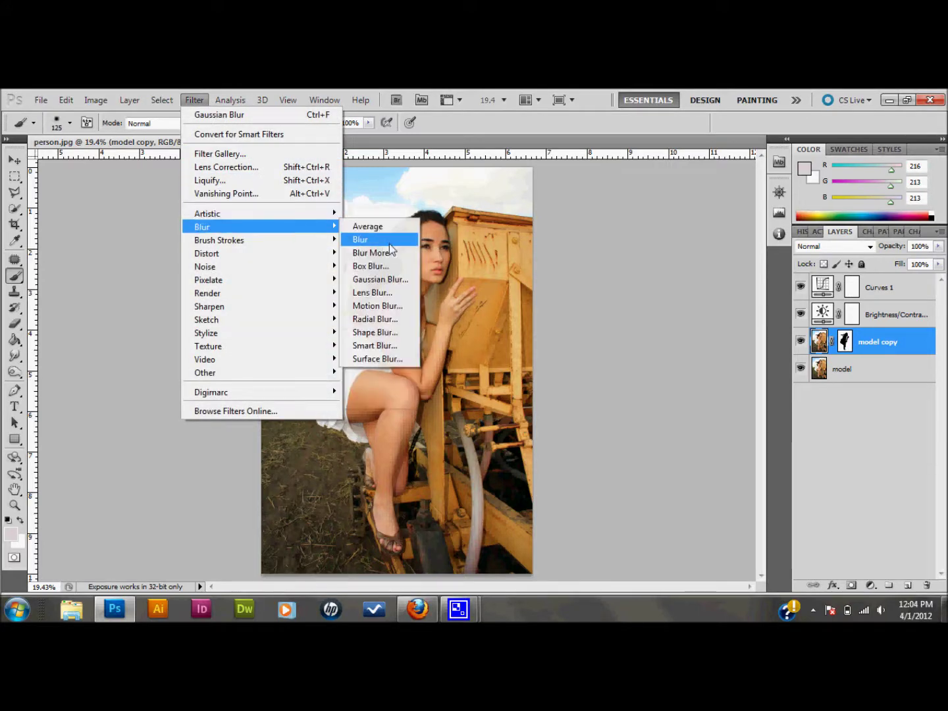
click(392, 279)
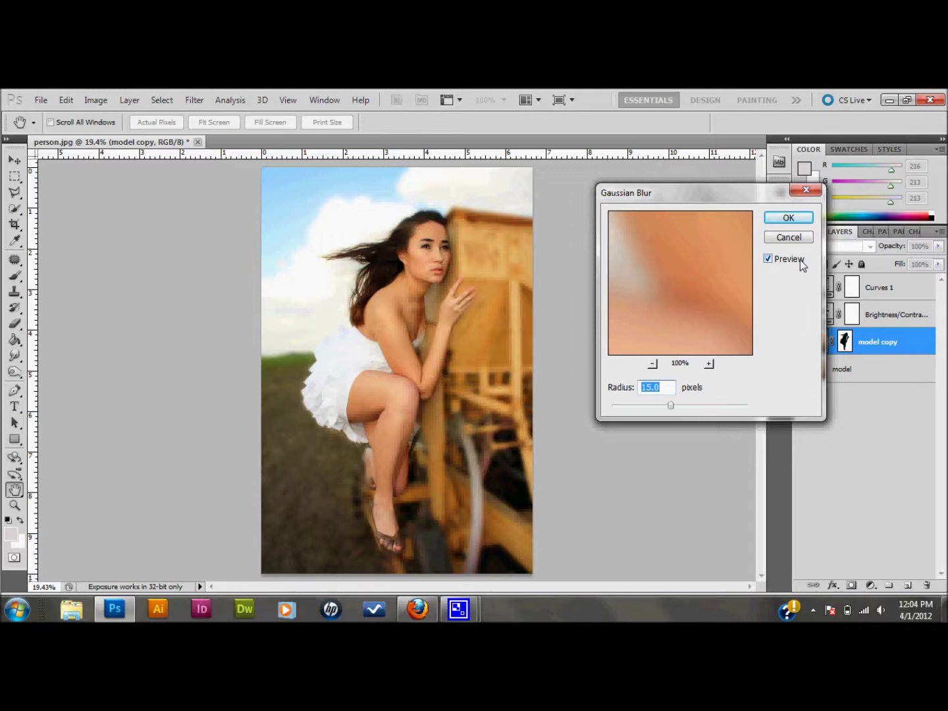
click(791, 220)
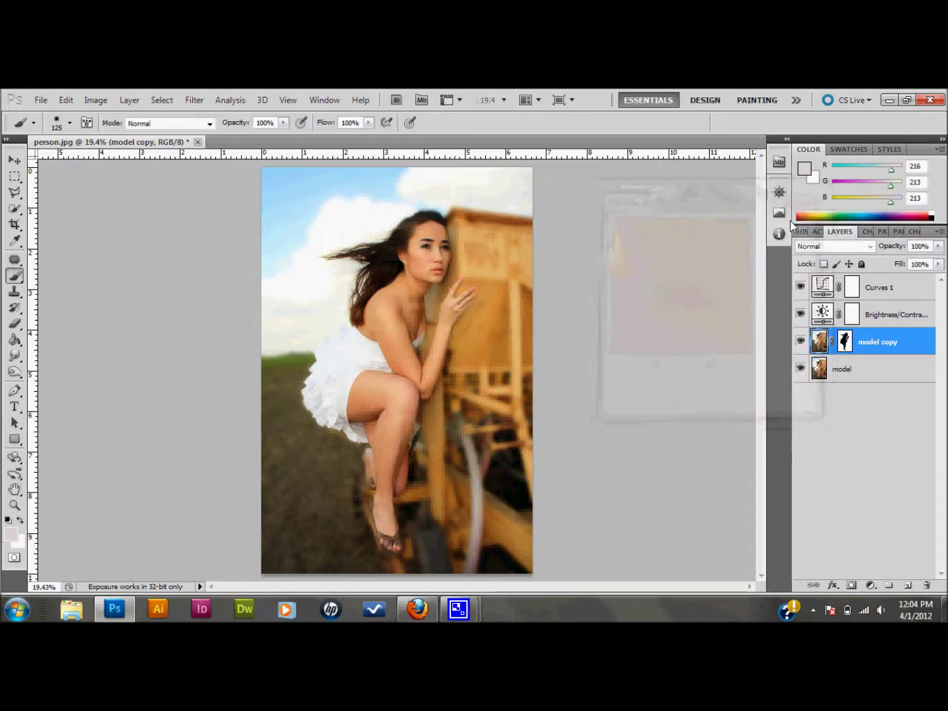
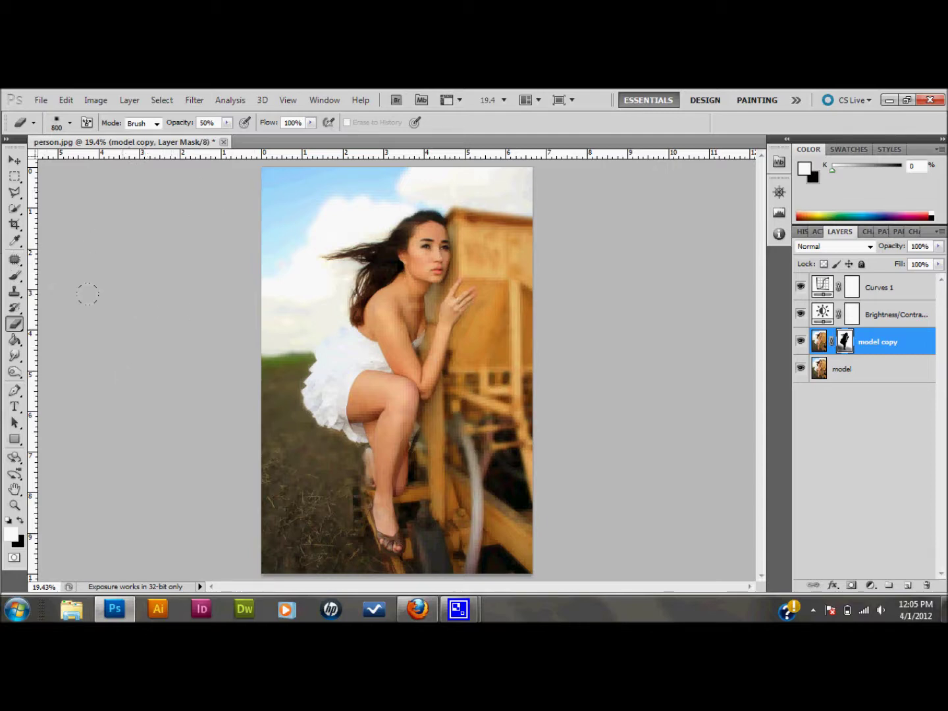
Brush white over the foreground soil on the model copy's layer mask, using size 600 and 25% opacity, to soften the blur transition
click(16, 276)
key(bracketright)
key(bracketright)
key(bracketright)
key(bracketright)
key(bracketright)
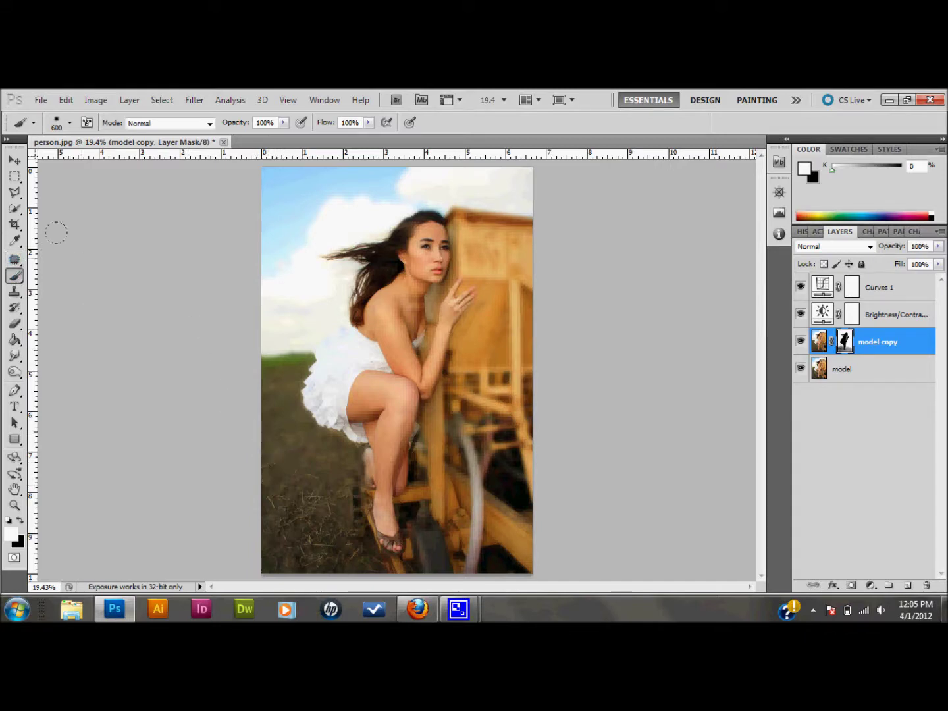
click(251, 126)
text(25)
key(Return)
click(15, 160)
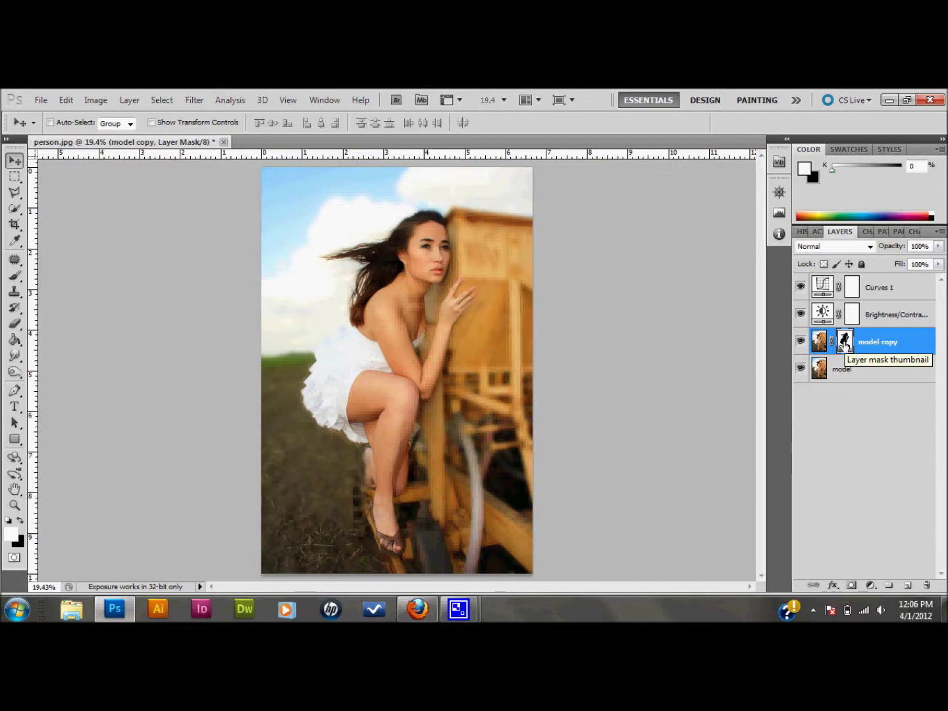
Compare the edited photo with the original person.jpg snapshot in the history, and return to the latest brush state
click(803, 233)
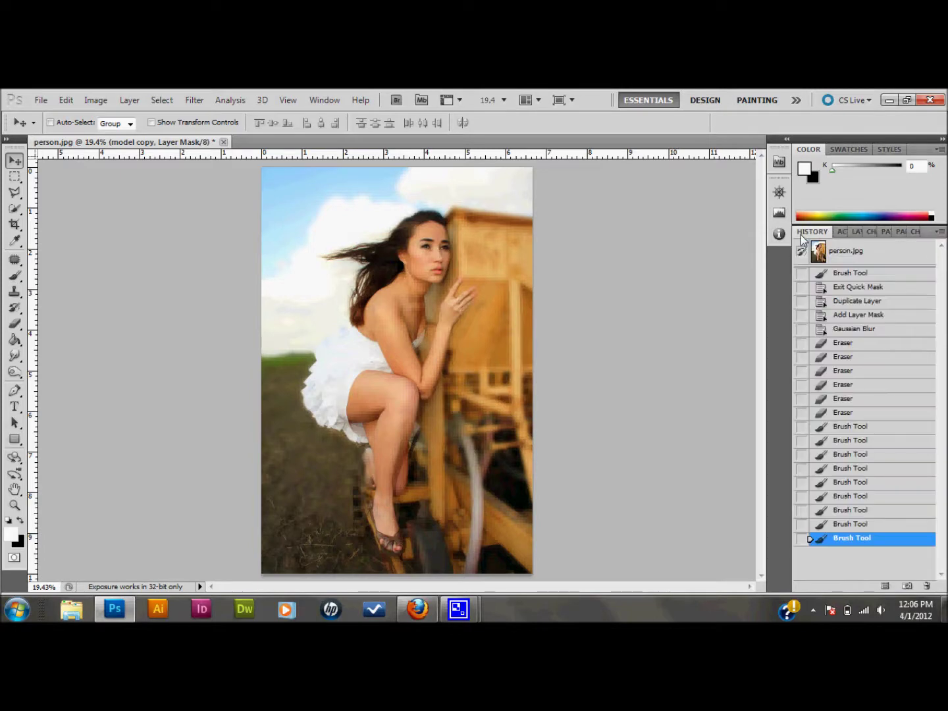
click(863, 255)
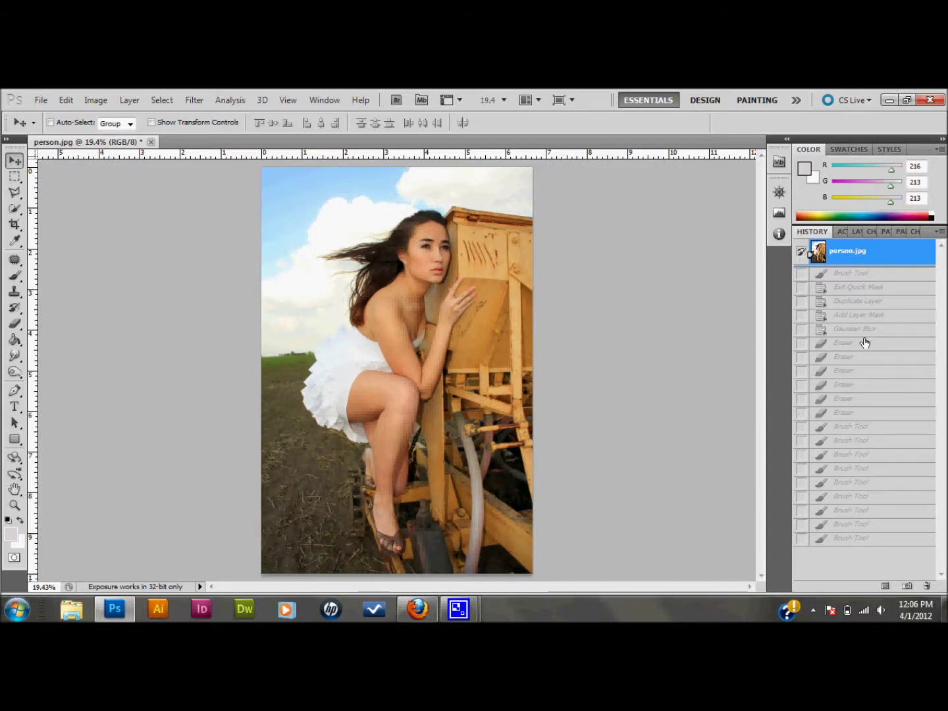
click(851, 545)
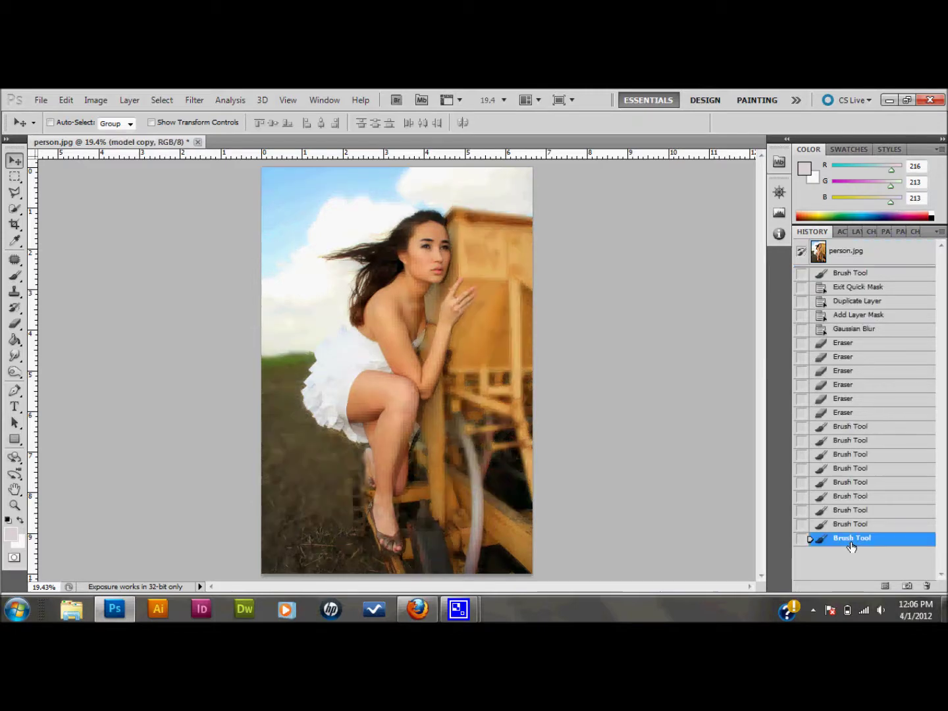